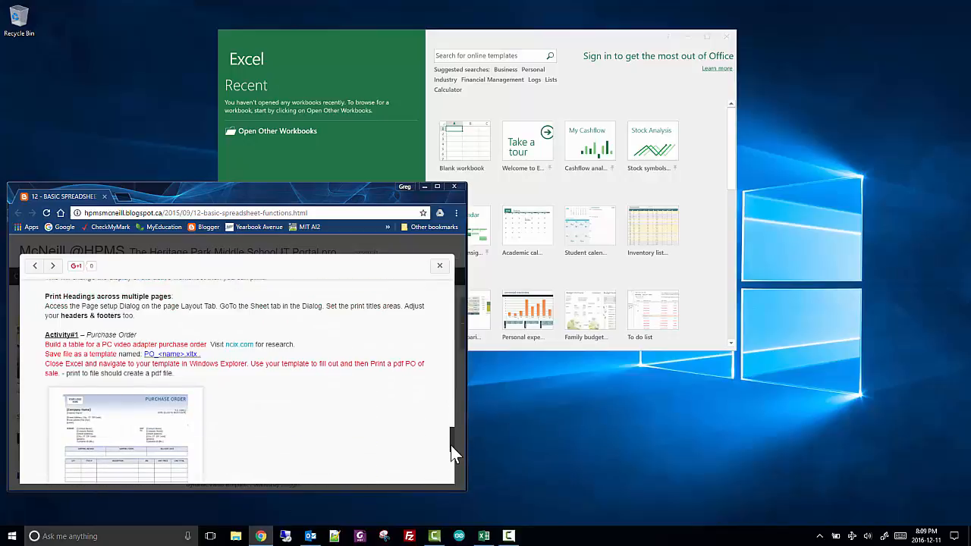
Read through the spreadsheet activities on the web page, switch to Excel and create a blank workbook
left_click_drag(452, 439, 454, 458)
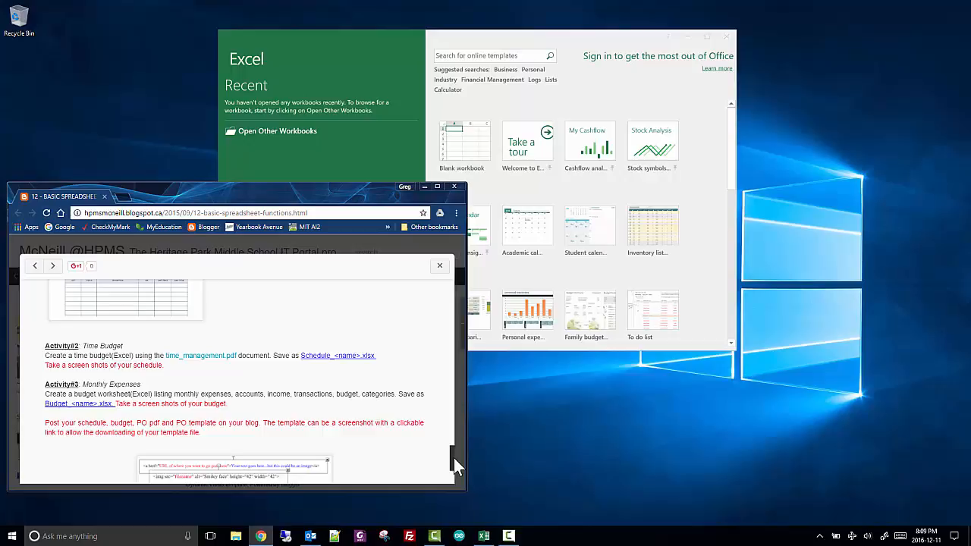
left_click(394, 51)
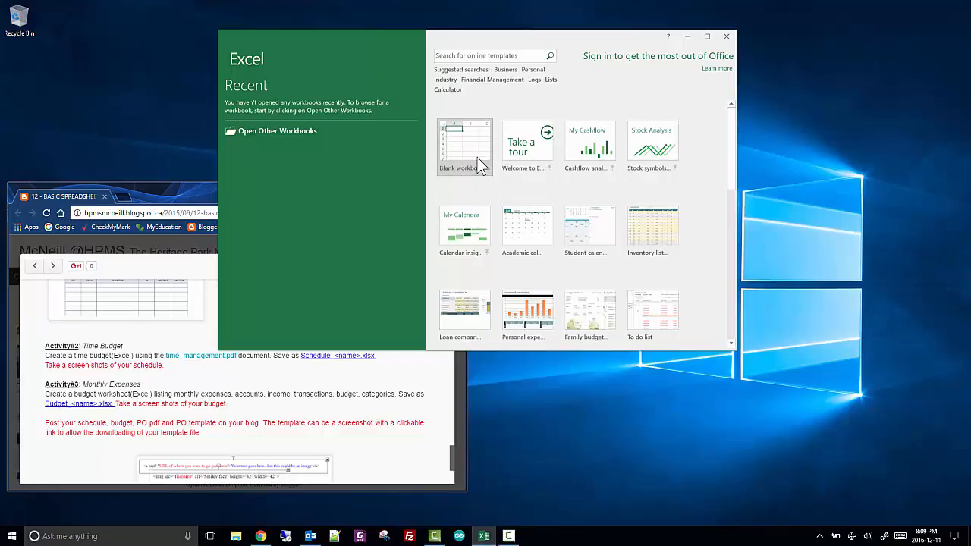
key("Return")
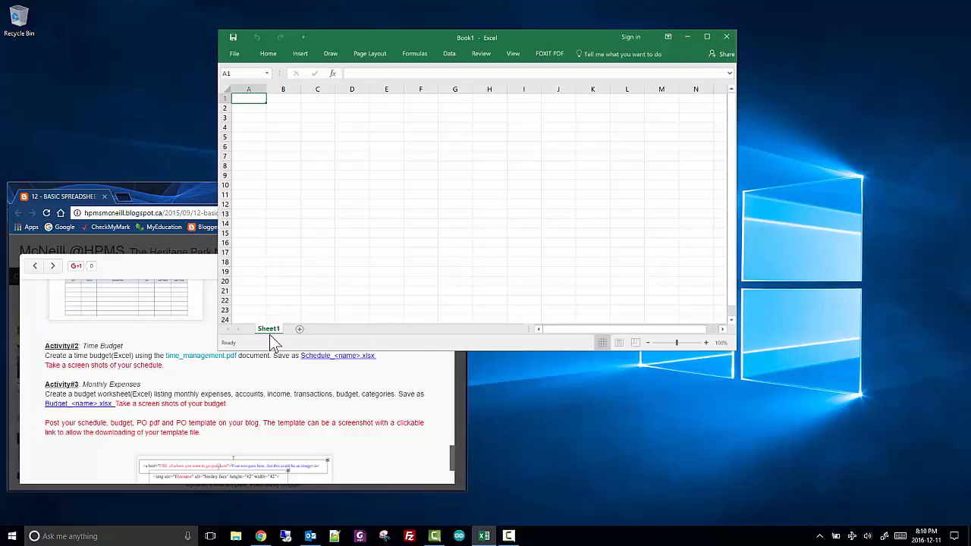
Add two more worksheets to the workbook, Sheet2 and Sheet3
left_click(299, 329)
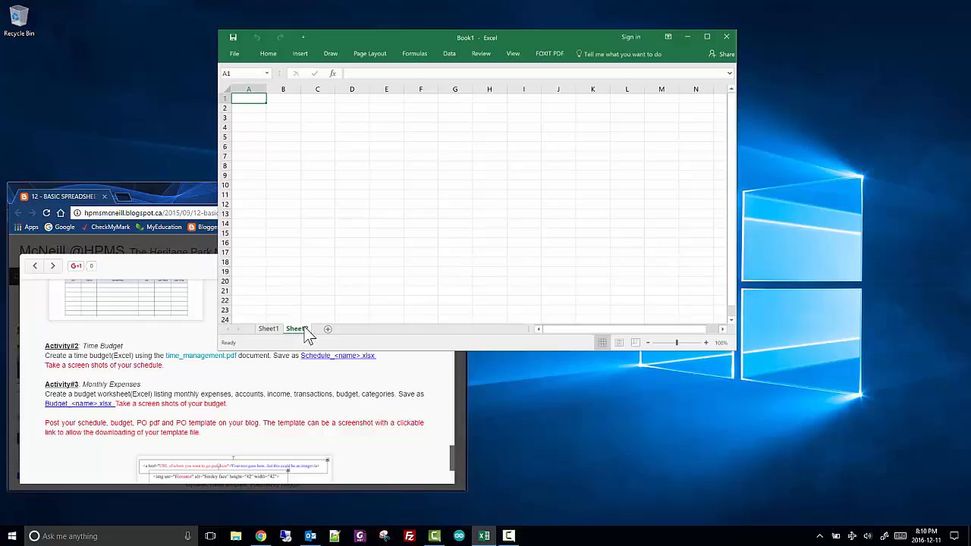
left_click(329, 329)
right_click(337, 331)
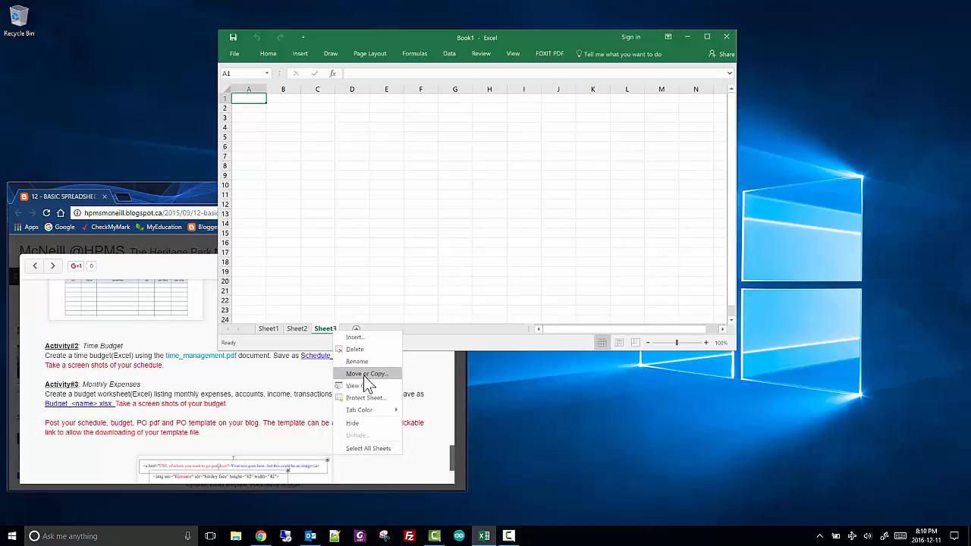
left_click(306, 200)
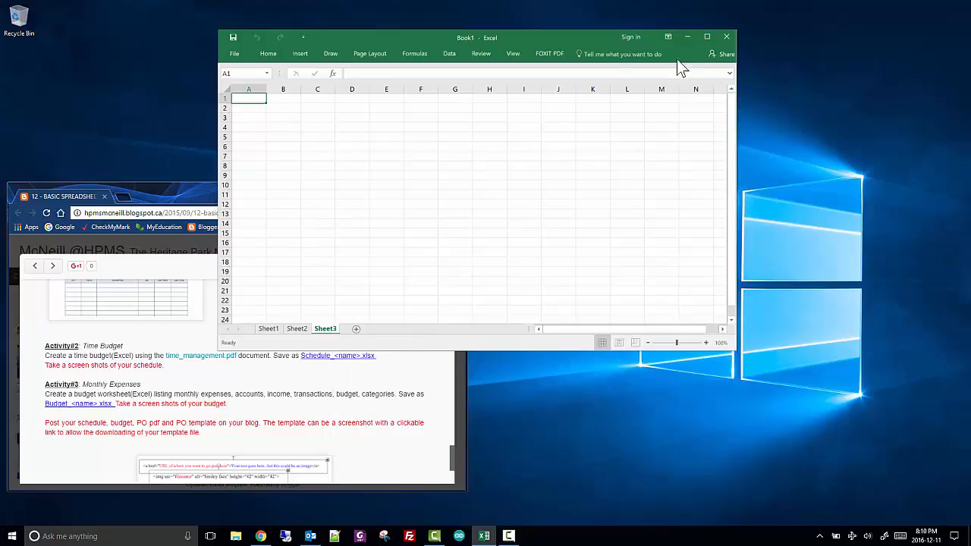
Look over the Home commands and try selecting column A, row 1, the entire sheet and single cells such as I8
left_click(268, 54)
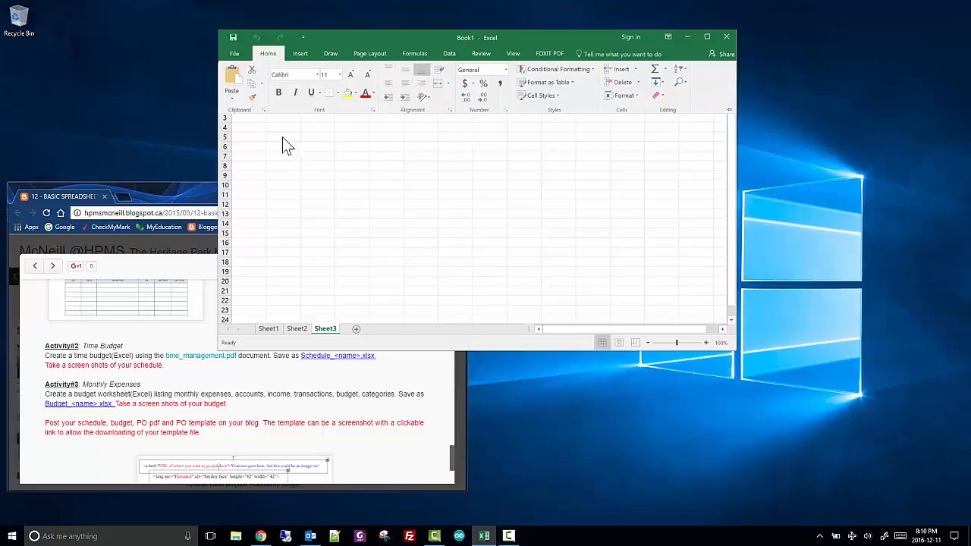
key("ctrl+F1")
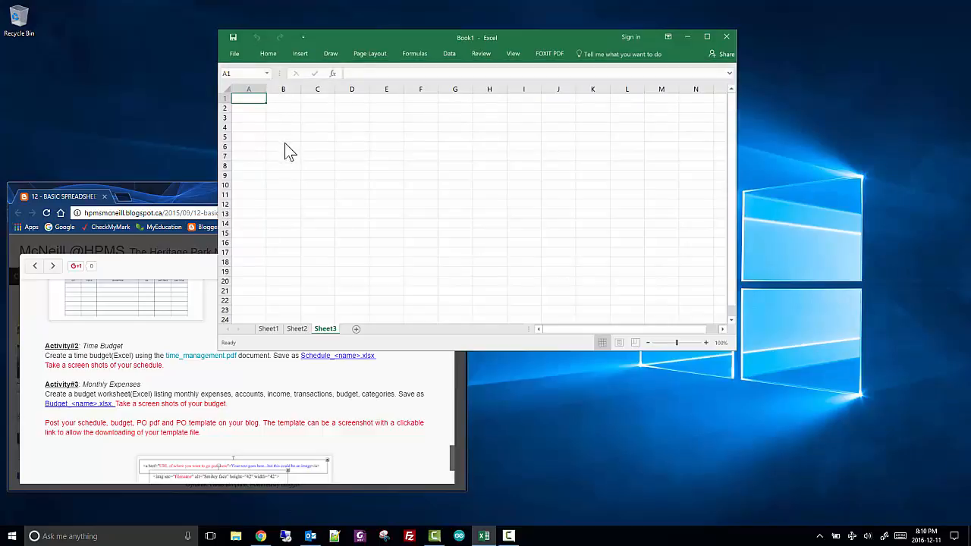
left_click(250, 90)
left_click(226, 98)
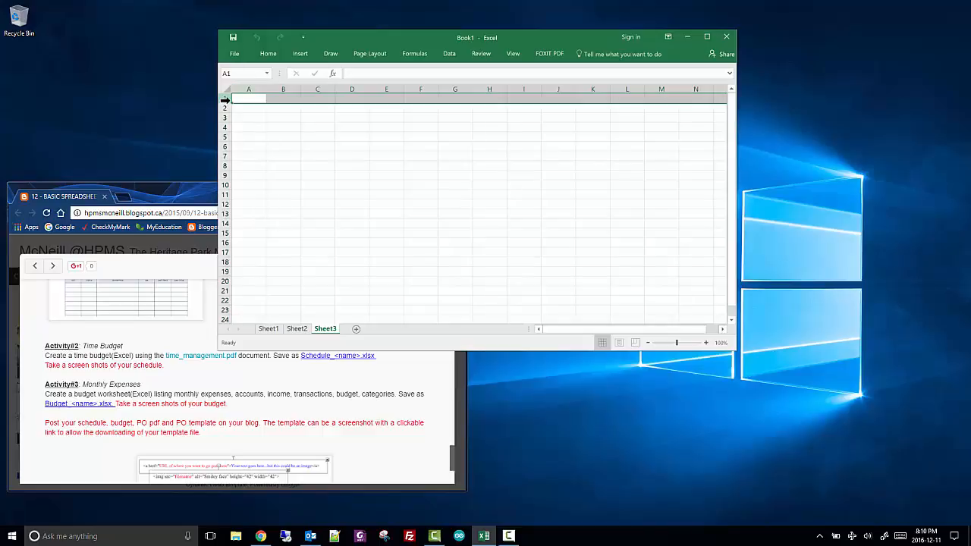
left_click(226, 89)
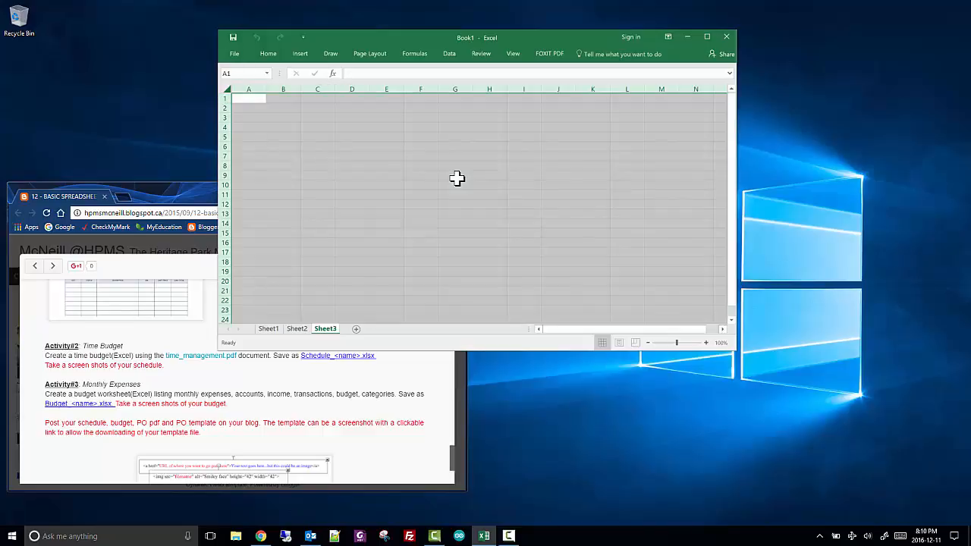
left_click(260, 111)
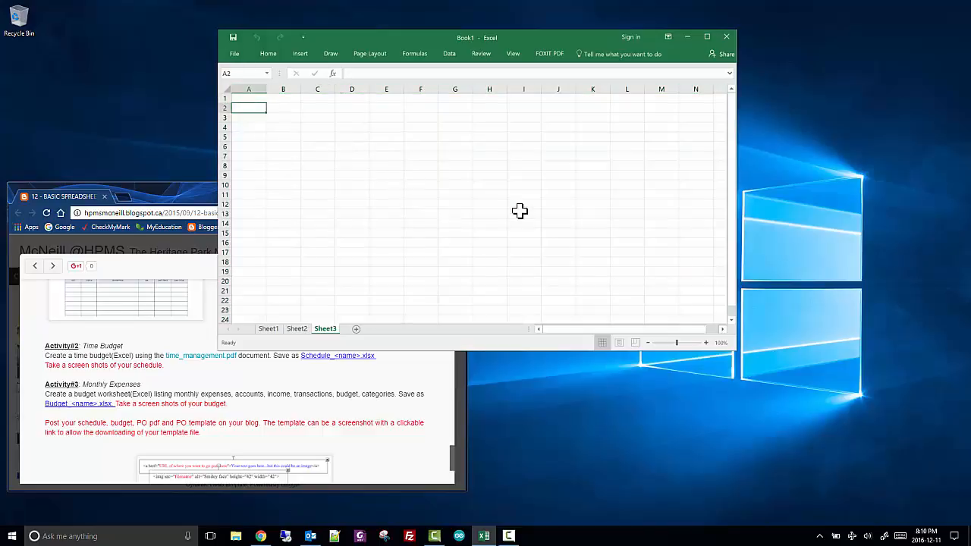
left_click(364, 105)
left_click(520, 165)
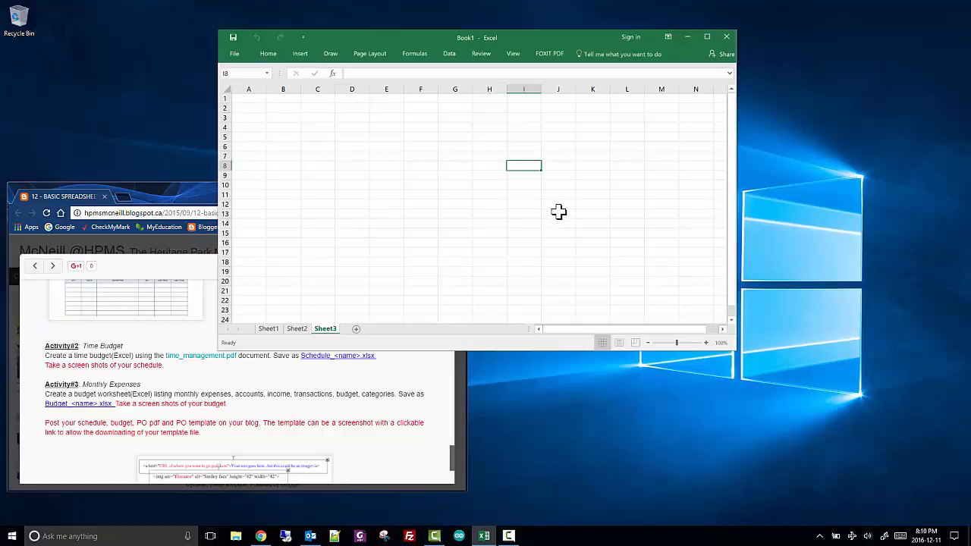
View the print settings and preview for Sheet3 and return to the worksheet to show its page break
left_click(235, 54)
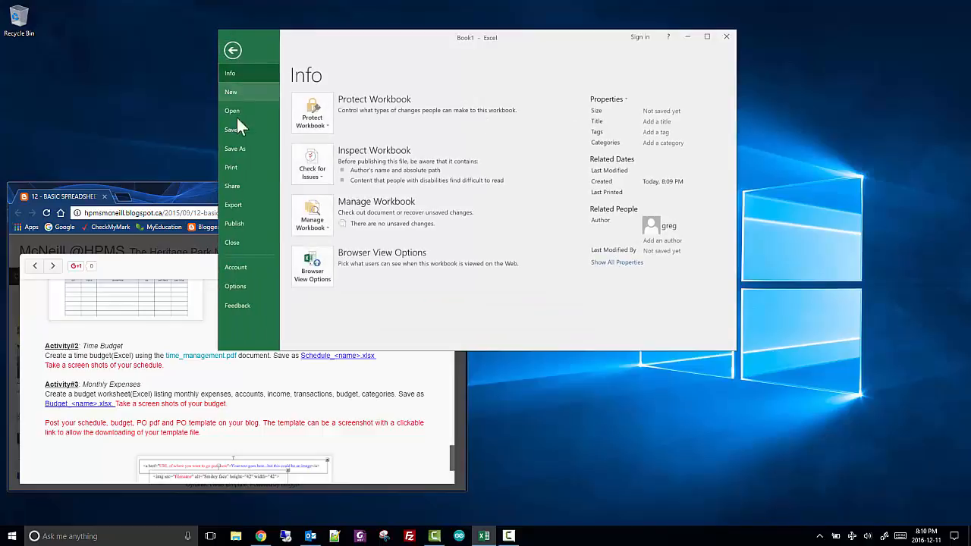
left_click(238, 163)
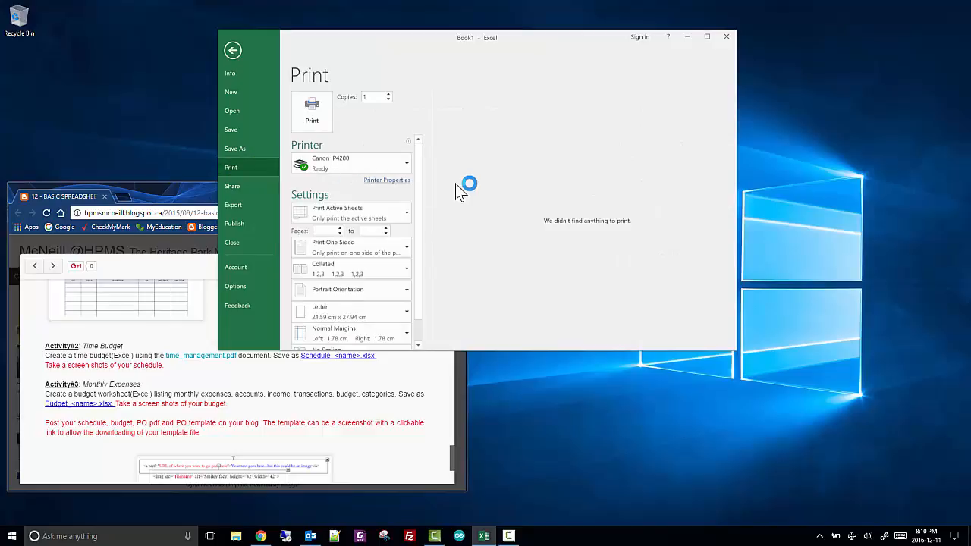
left_click(234, 47)
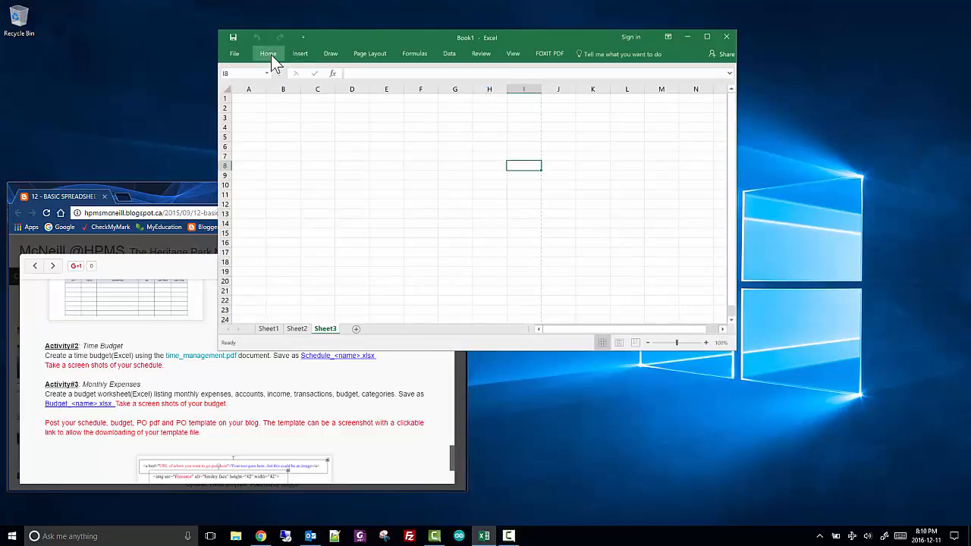
Enter "anything can go into a cell" in cell A1 and autofit the width of column A
left_click(284, 156)
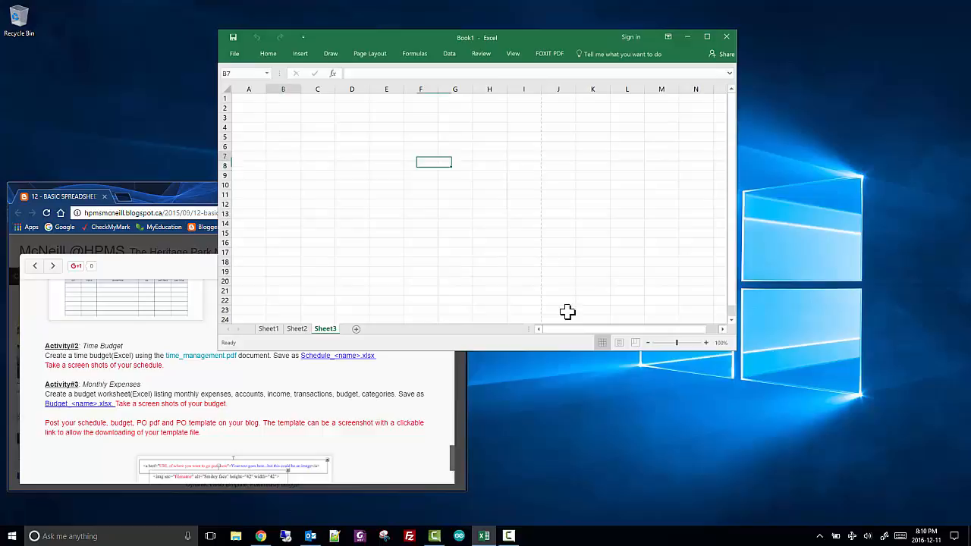
left_click(242, 101)
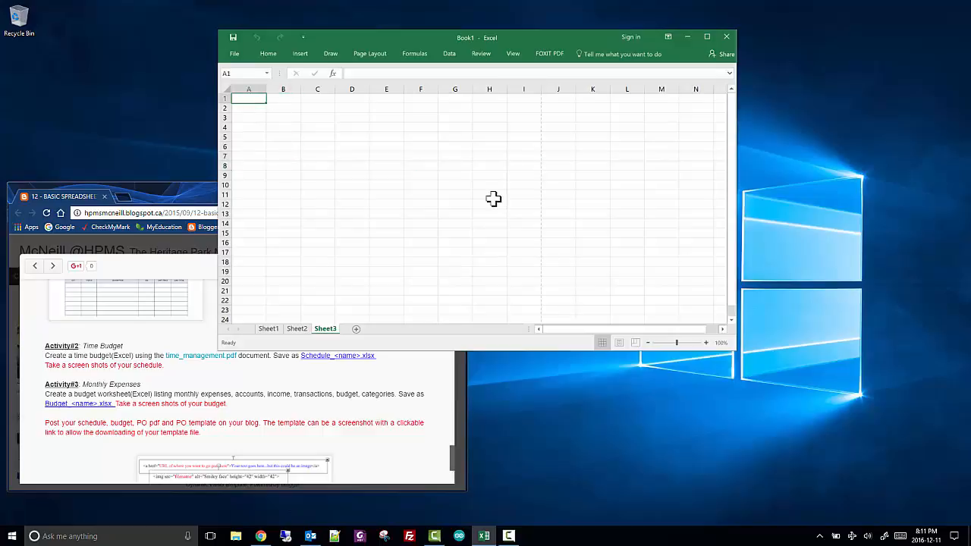
type("anyt")
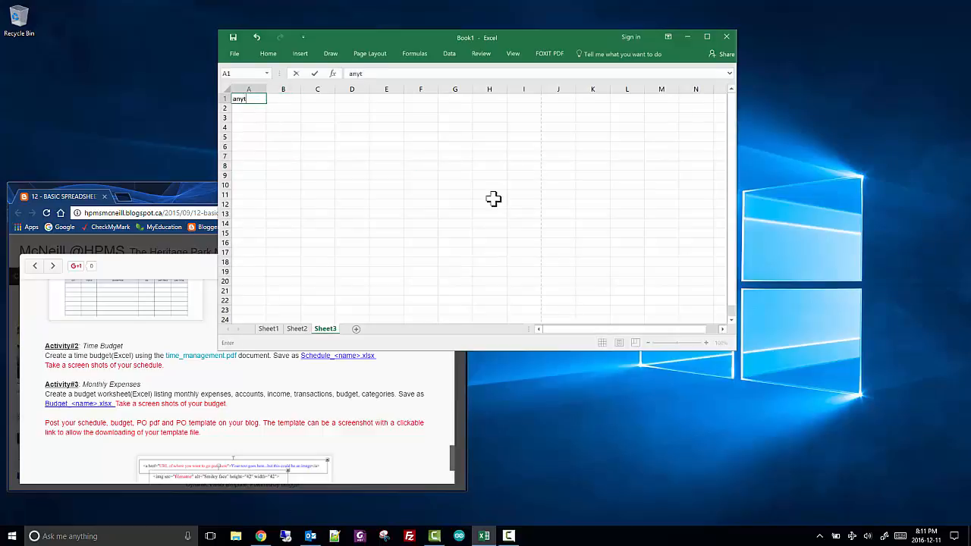
type("hing can go into a cell")
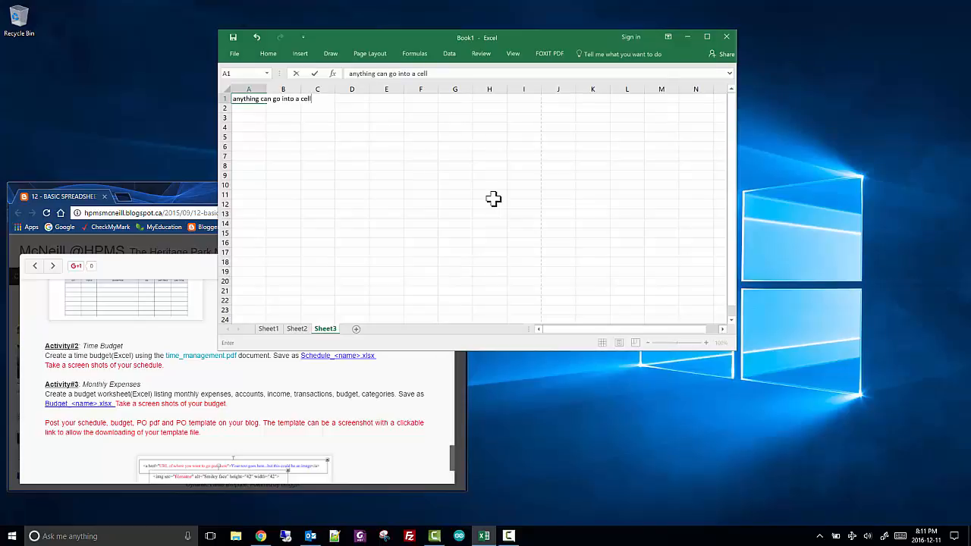
key("Return")
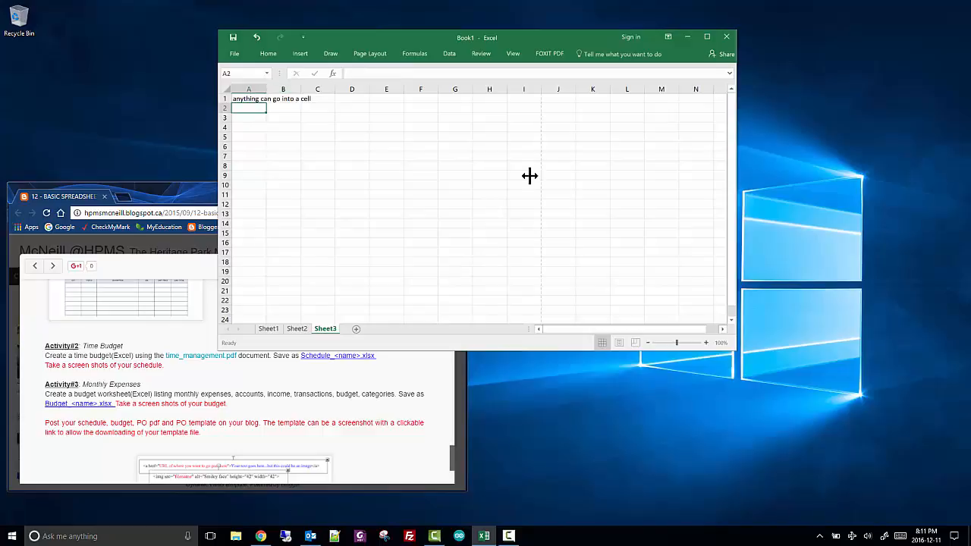
double_click(266, 90)
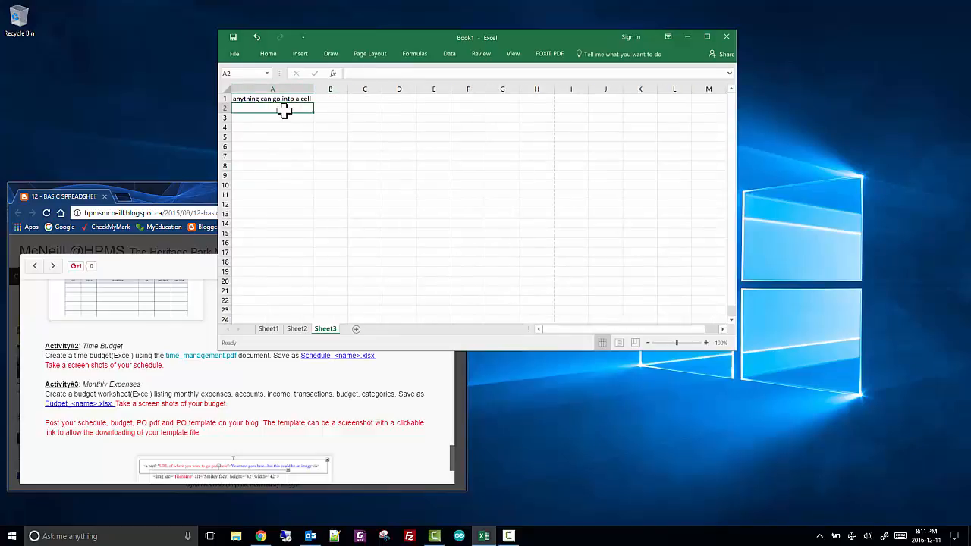
Enter 1234 in A2, and apostrophe-prefixed text entries 'asdfasdfasdf in A3 and '123123 in A4, and compare A4 with A2
type("1234")
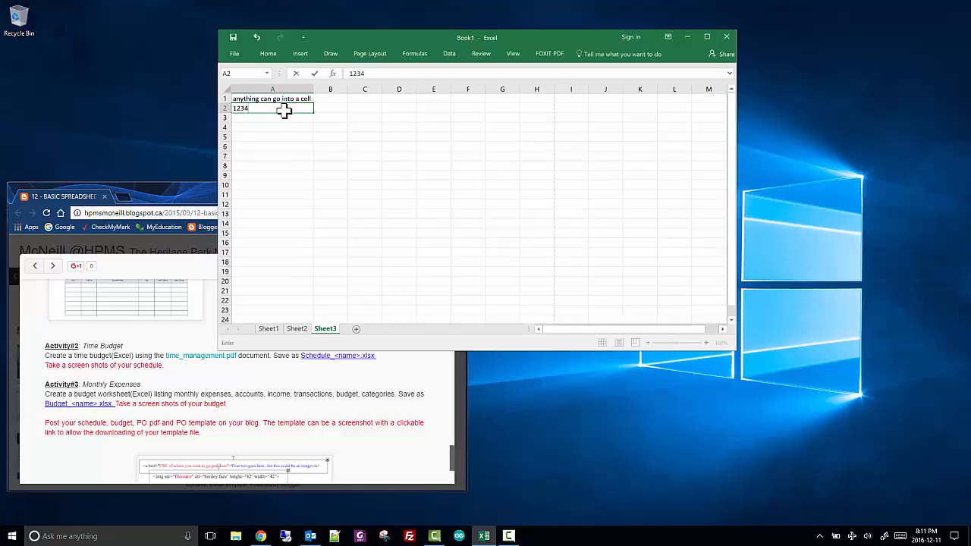
key("Return")
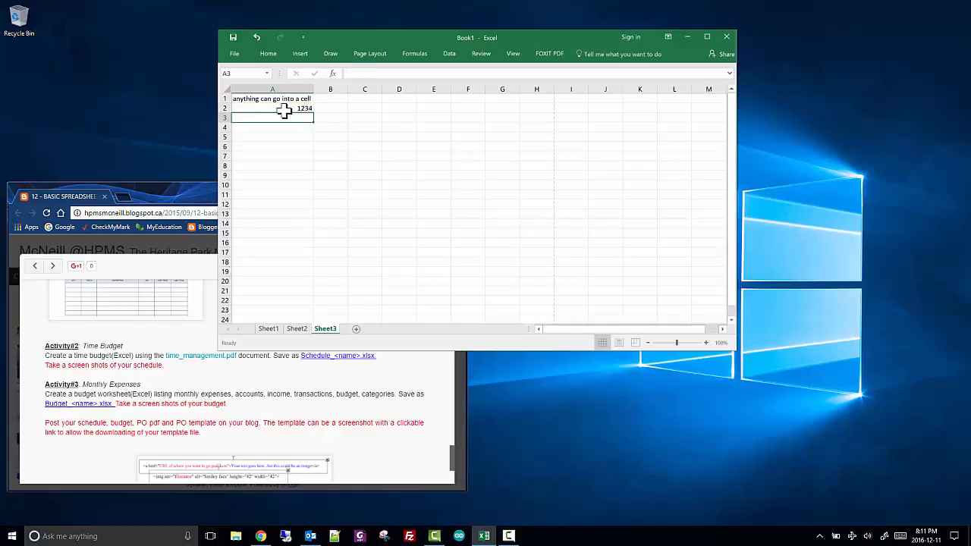
type("'asdfasdfasdf")
key("Return")
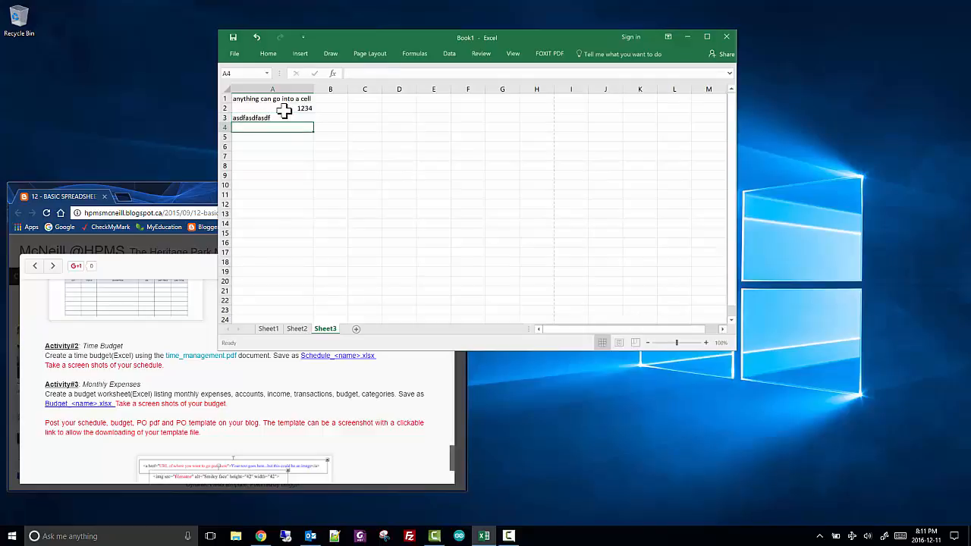
type("'123123")
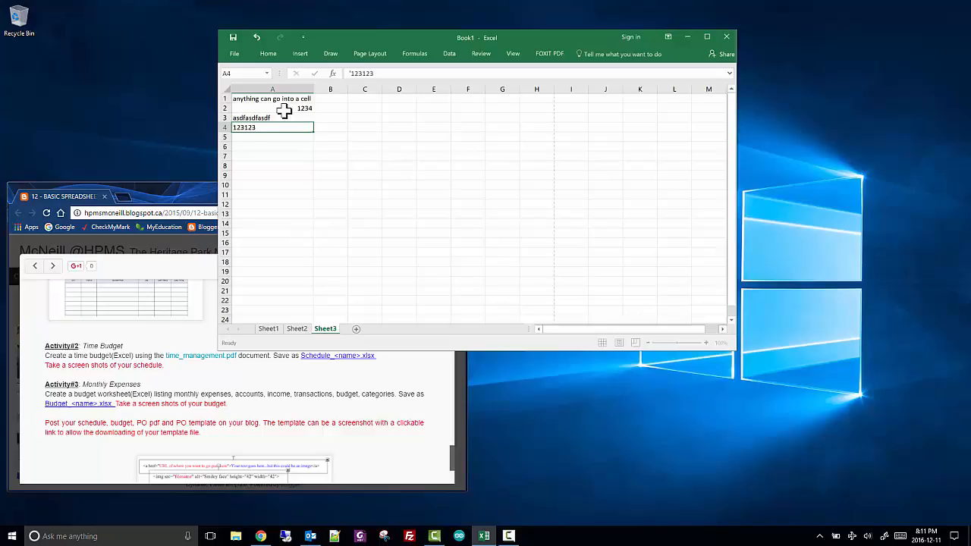
key("Return")
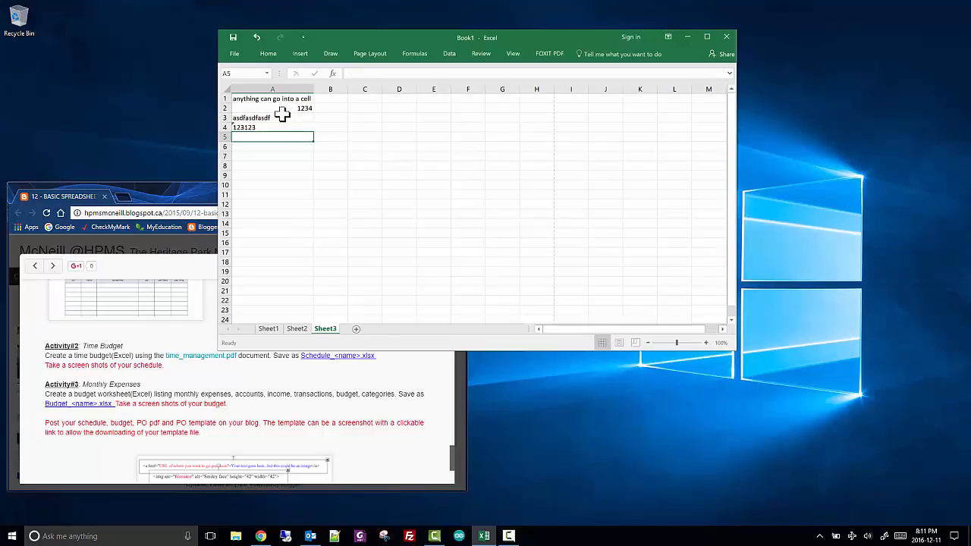
left_click(275, 126)
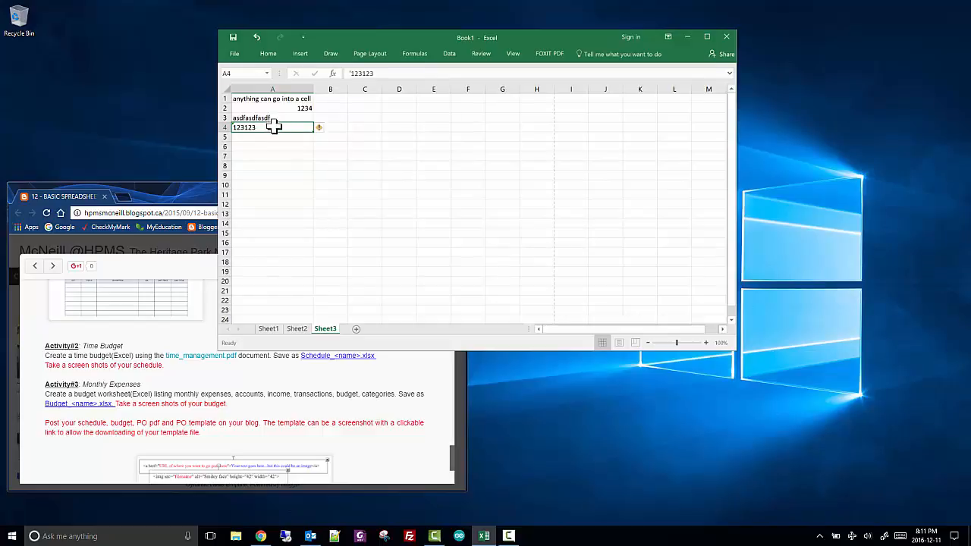
left_click(302, 109)
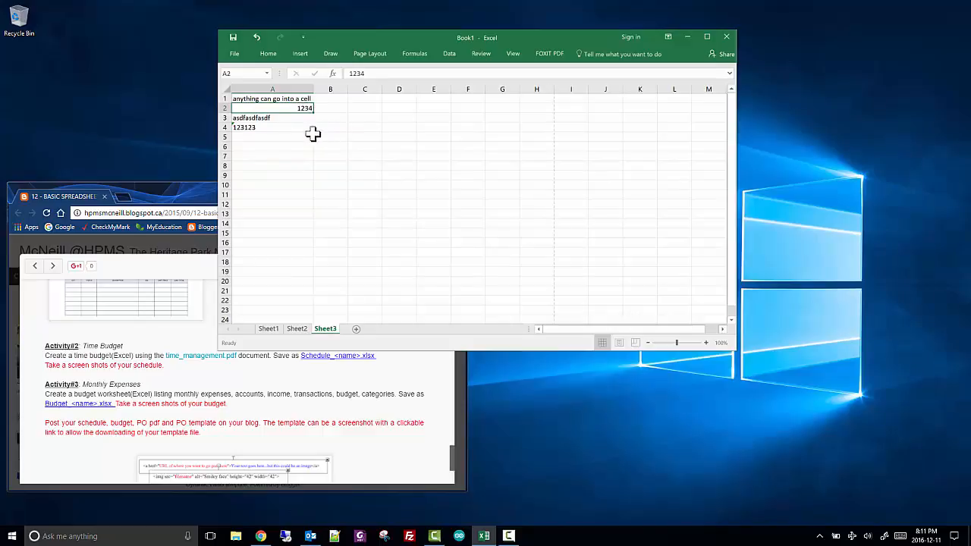
Enter the formula =A1+A2 in cell A6 and check it against the content of A1
left_click(286, 147)
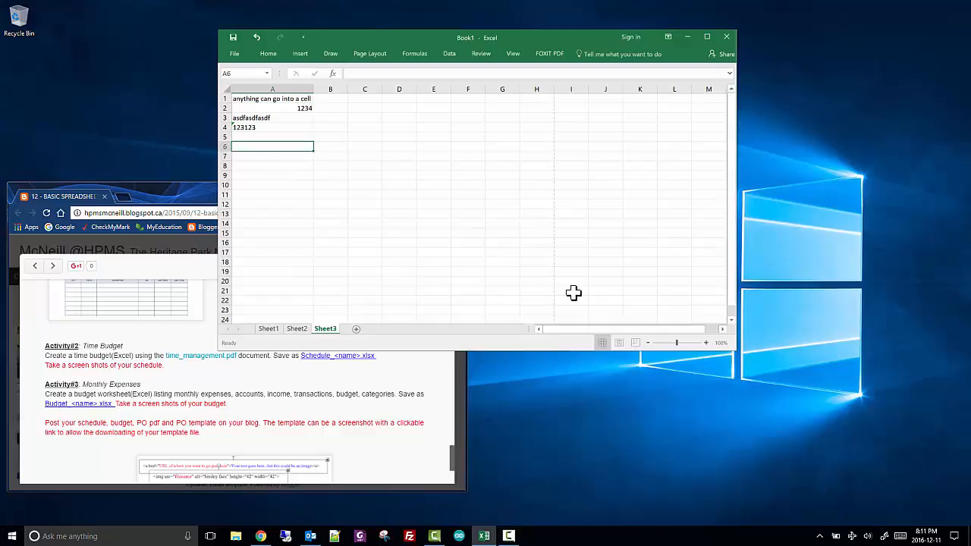
type("=")
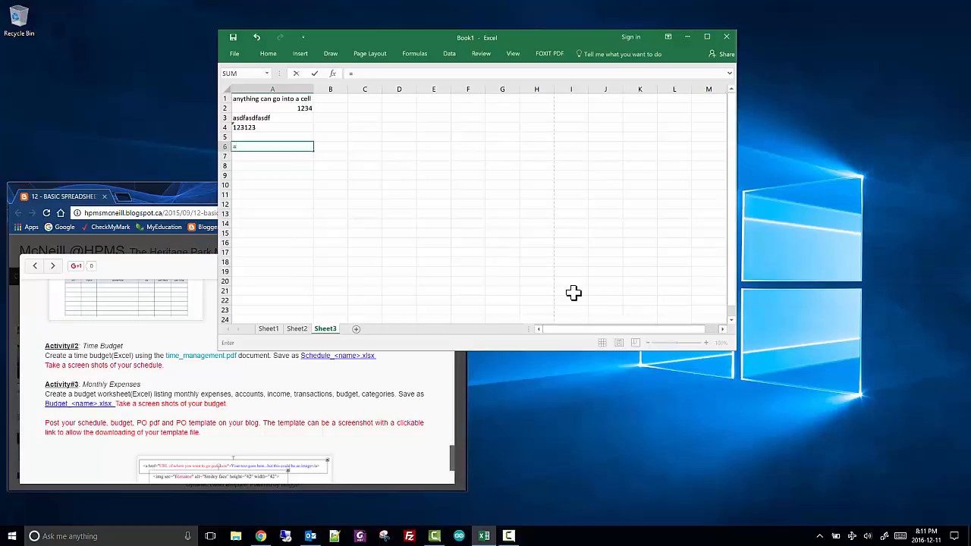
type("A1+A")
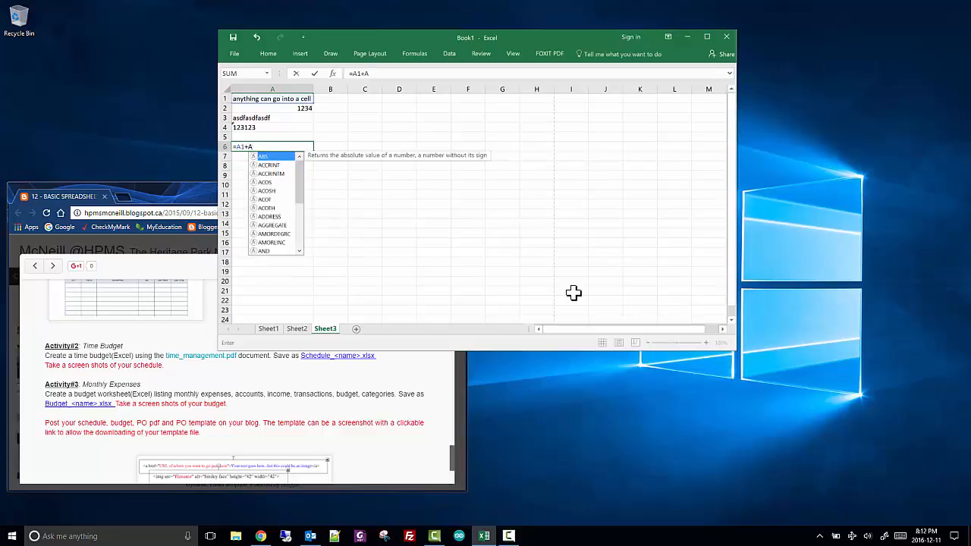
type("2")
key("Return")
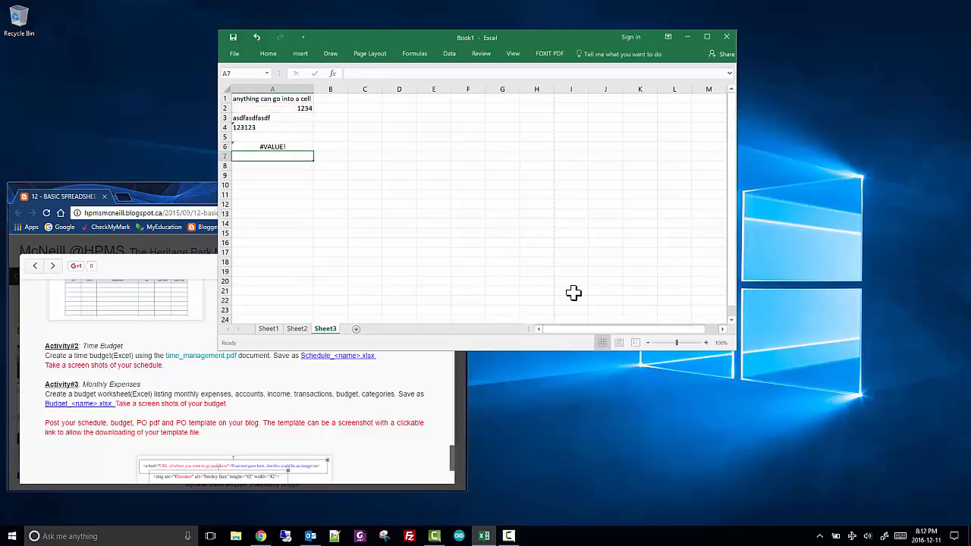
left_click(282, 149)
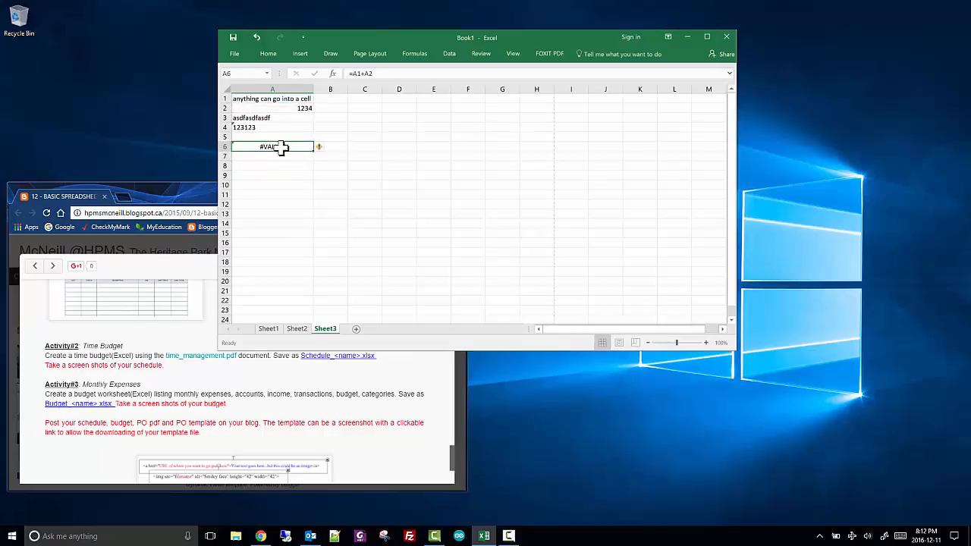
left_click(281, 98)
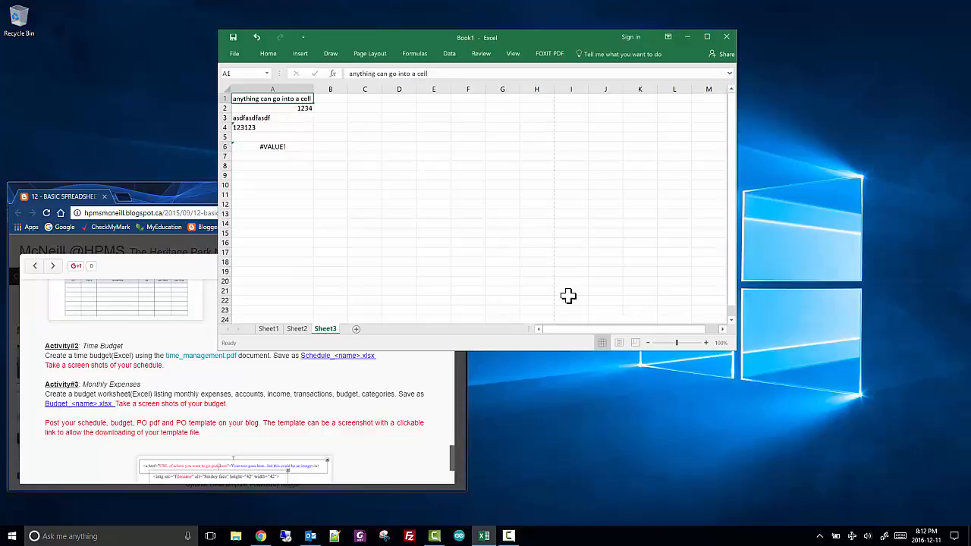
left_click(284, 147)
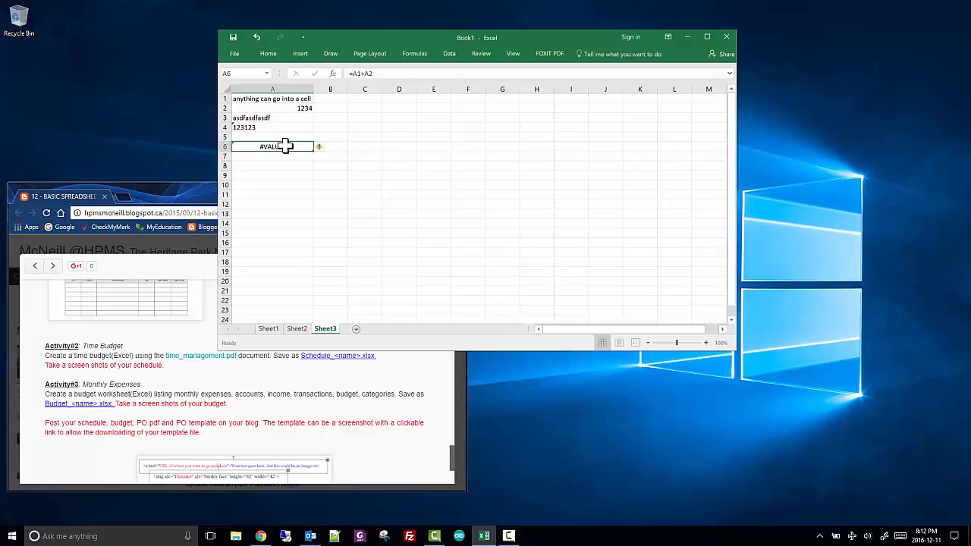
Change the first reference in the A6 formula from A1 to A4, making it =A4+A2
double_click(355, 73)
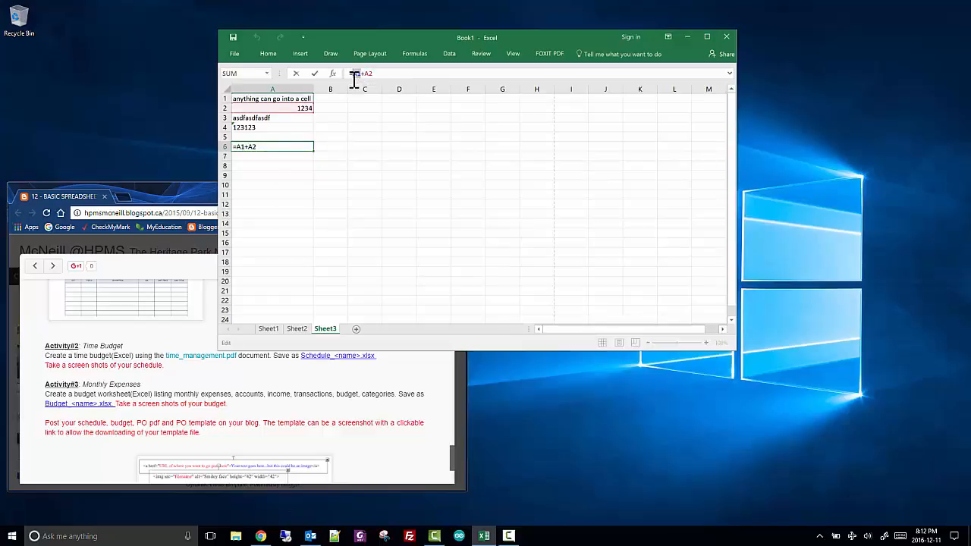
left_click(265, 128)
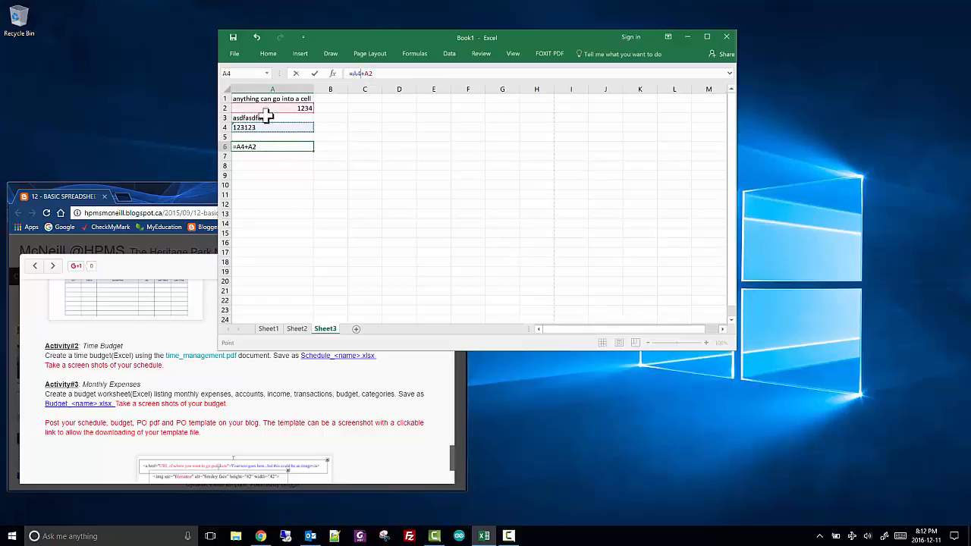
left_click(315, 73)
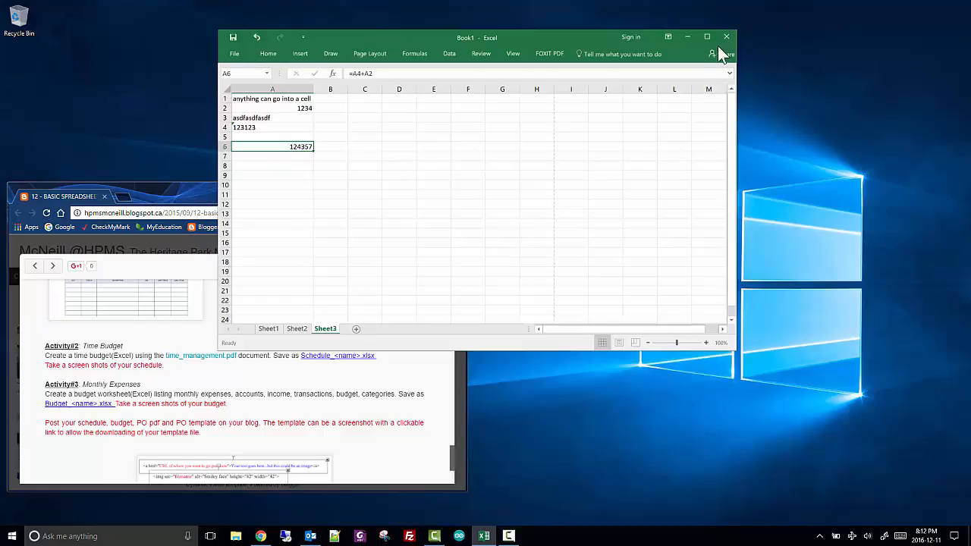
Apply a thick solid border to all four sides of cell A6
left_click(269, 53)
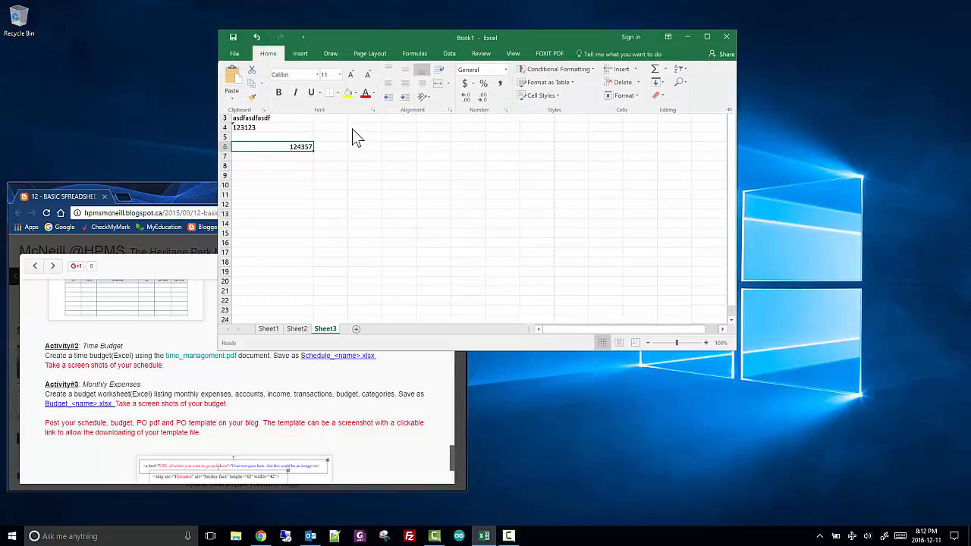
left_click(339, 93)
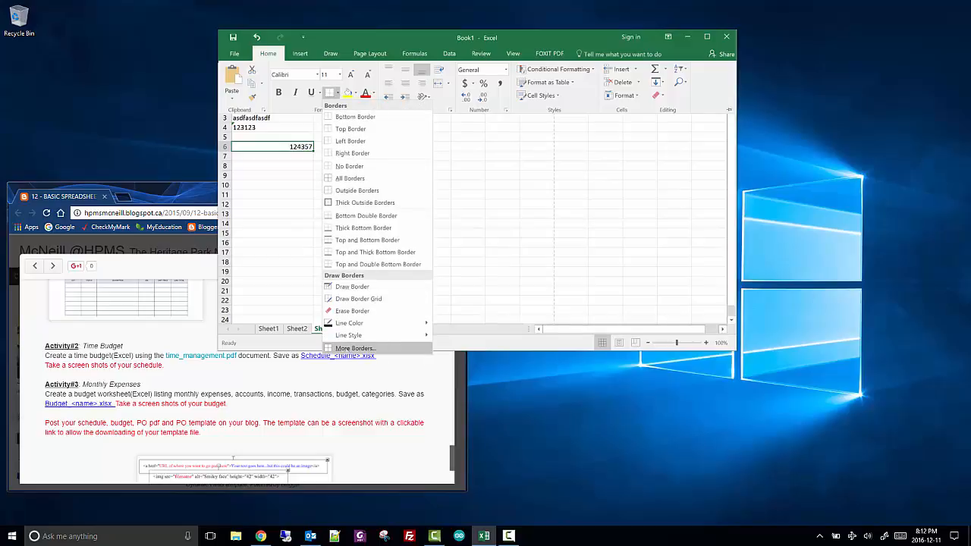
left_click(349, 347)
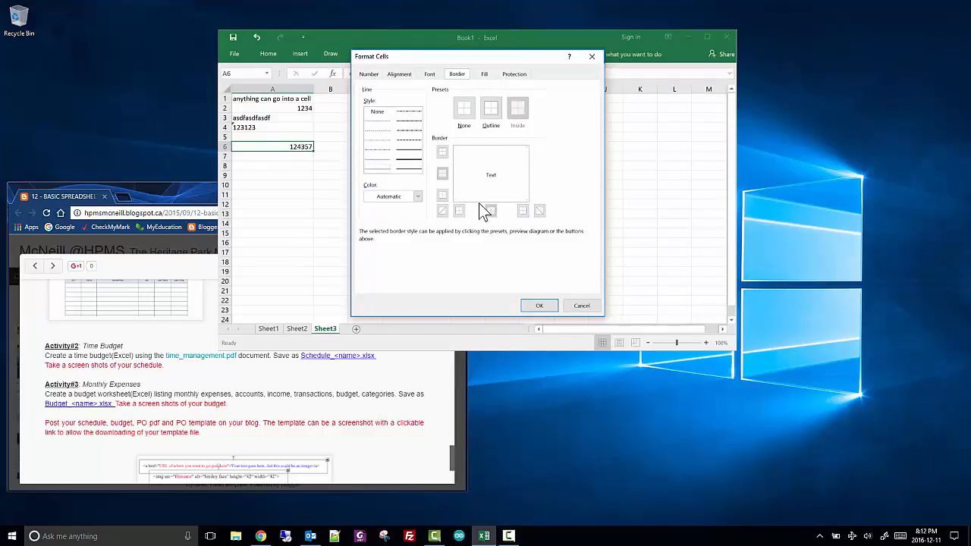
left_click(402, 159)
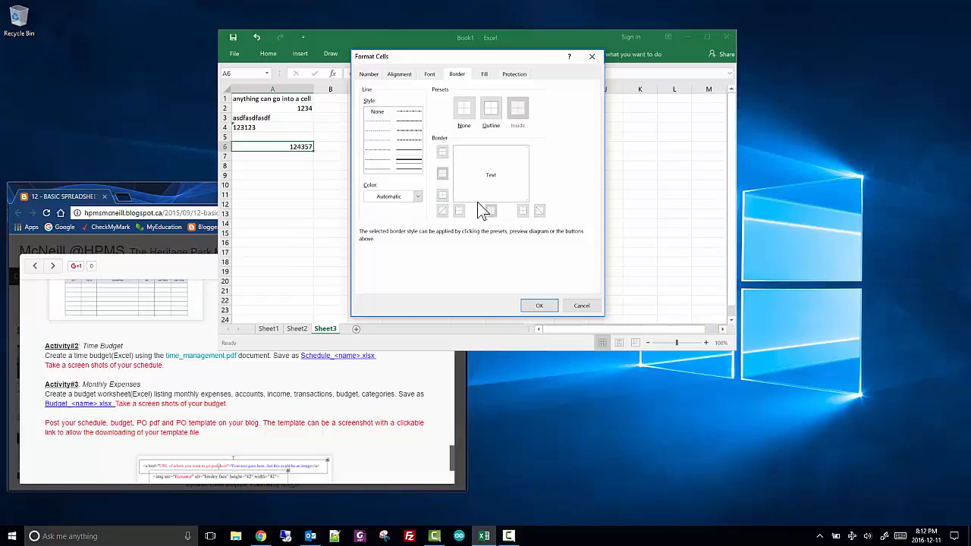
left_click(491, 146)
left_click(527, 169)
left_click(499, 199)
left_click(454, 179)
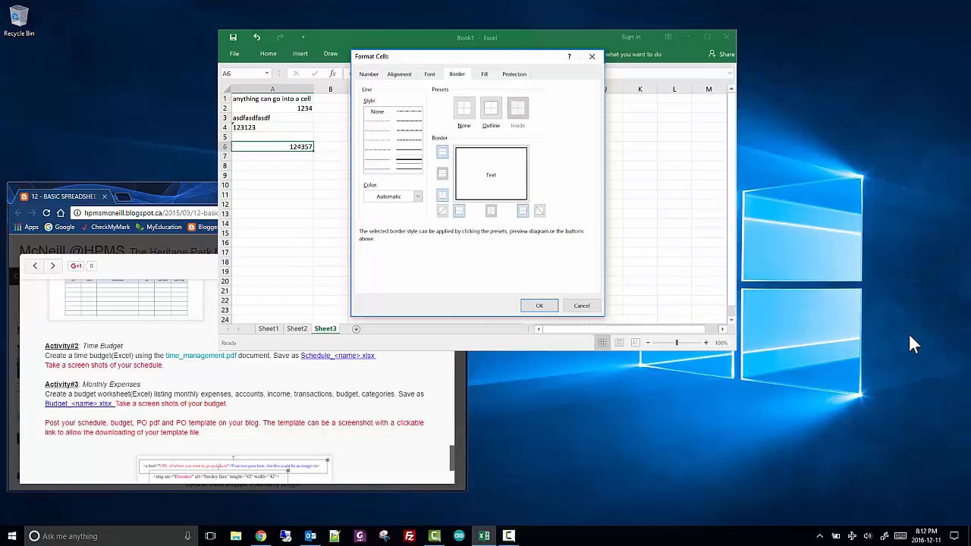
left_click(538, 305)
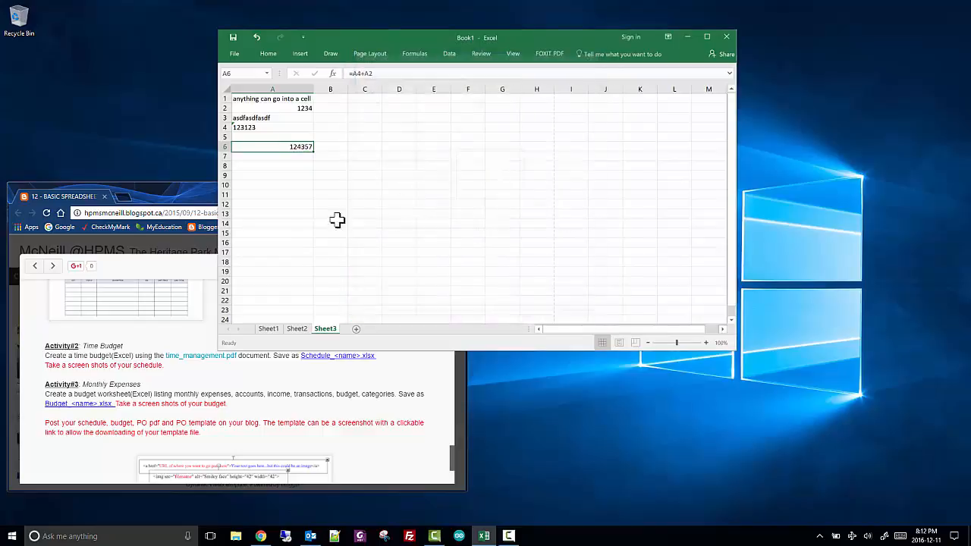
left_click(338, 195)
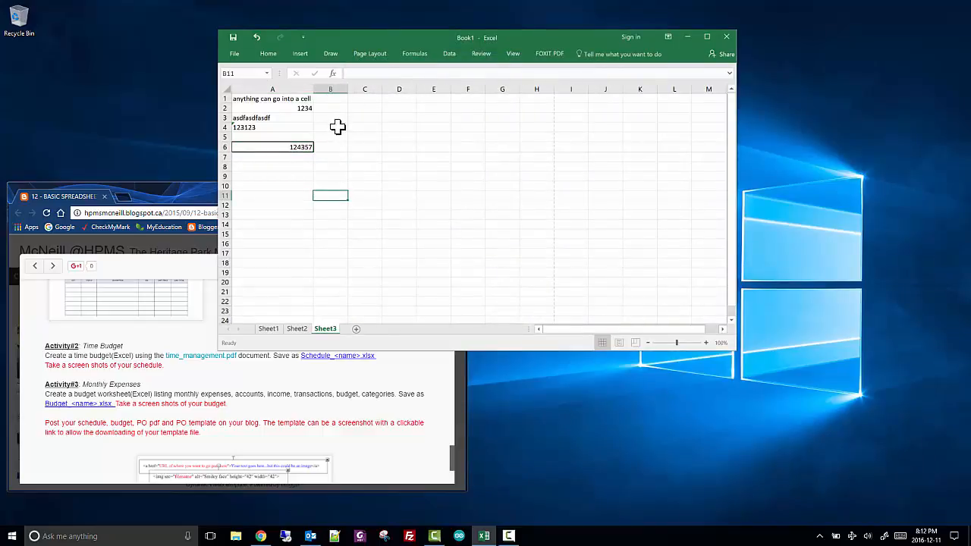
Enter the headings Label, Label2 and Label3 in cells A11, B11 and C11
left_click(290, 168)
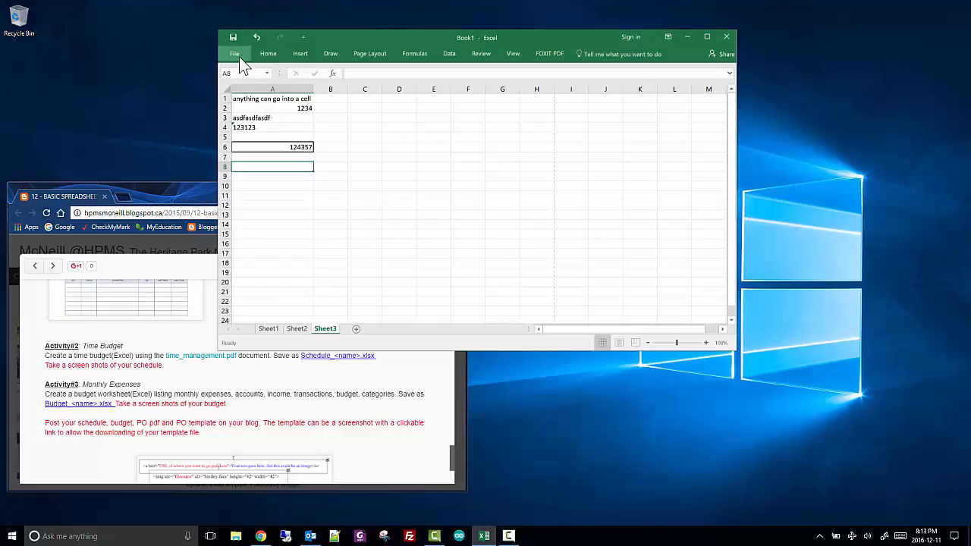
key("Down")
key("Down")
key("Down")
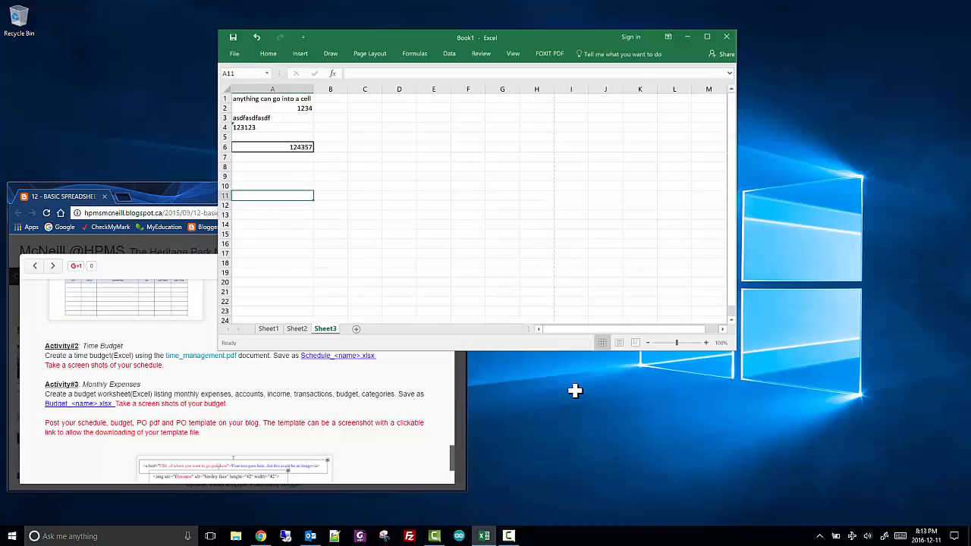
type("Label")
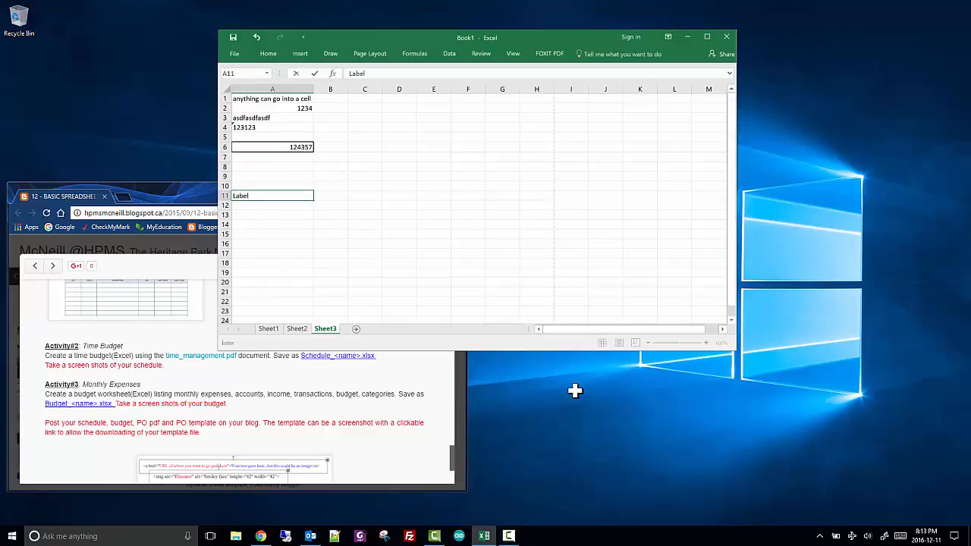
key("Right")
type("Lab")
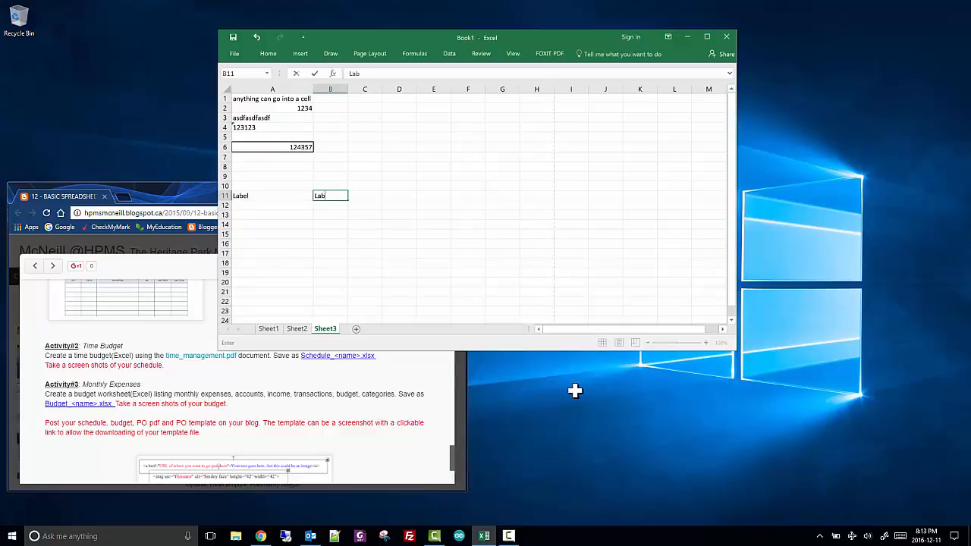
type("el2")
key("Right")
type("La")
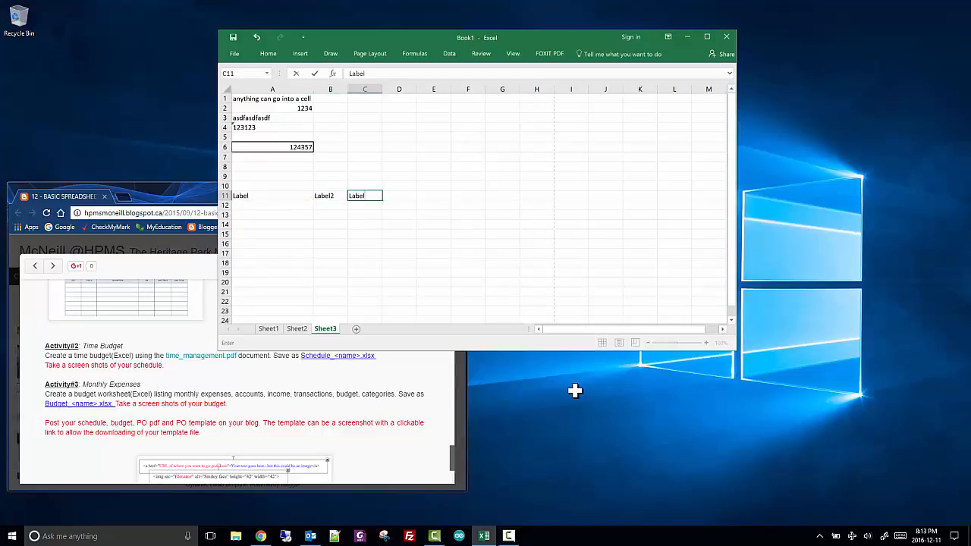
type("bel3")
left_click(308, 204)
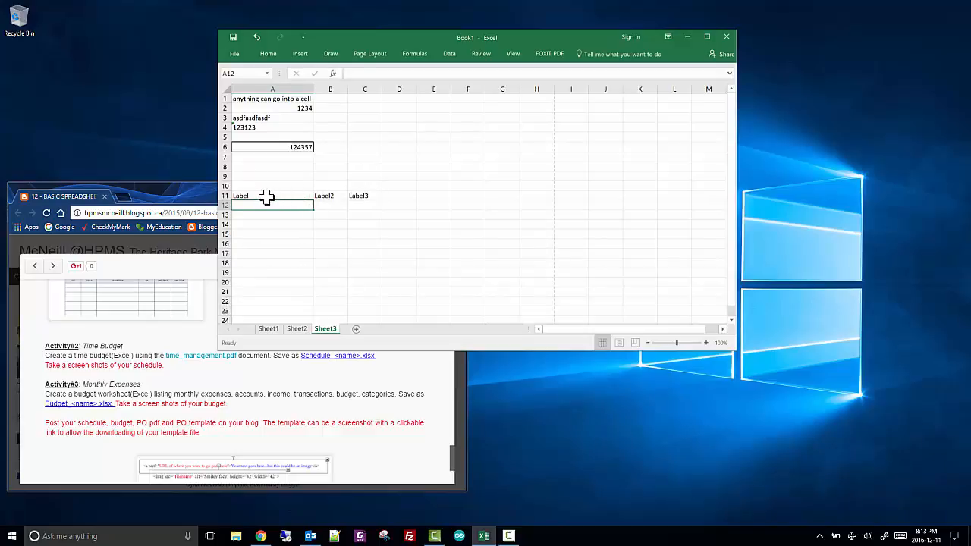
Format the headings in A11:C11 as bold with font size 14
left_click_drag(267, 197, 371, 202)
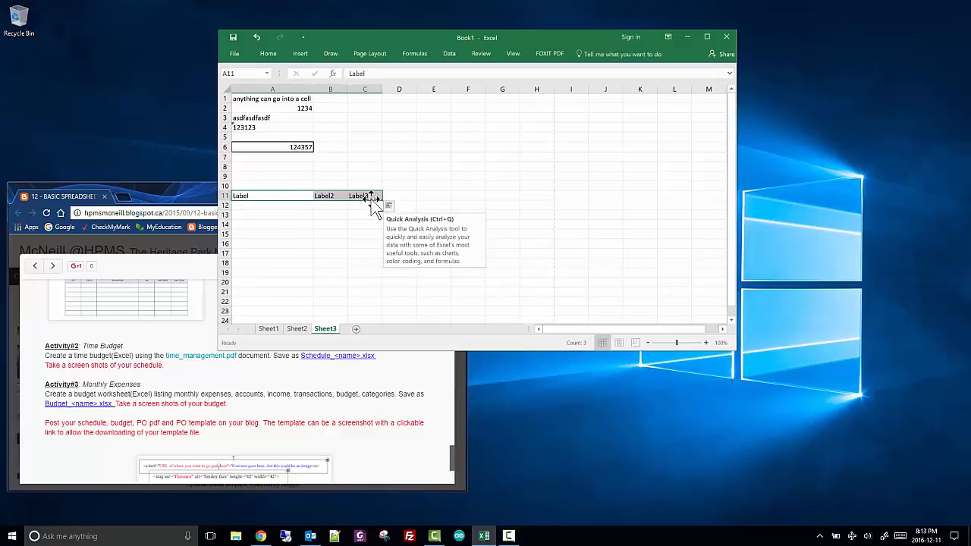
left_click(269, 53)
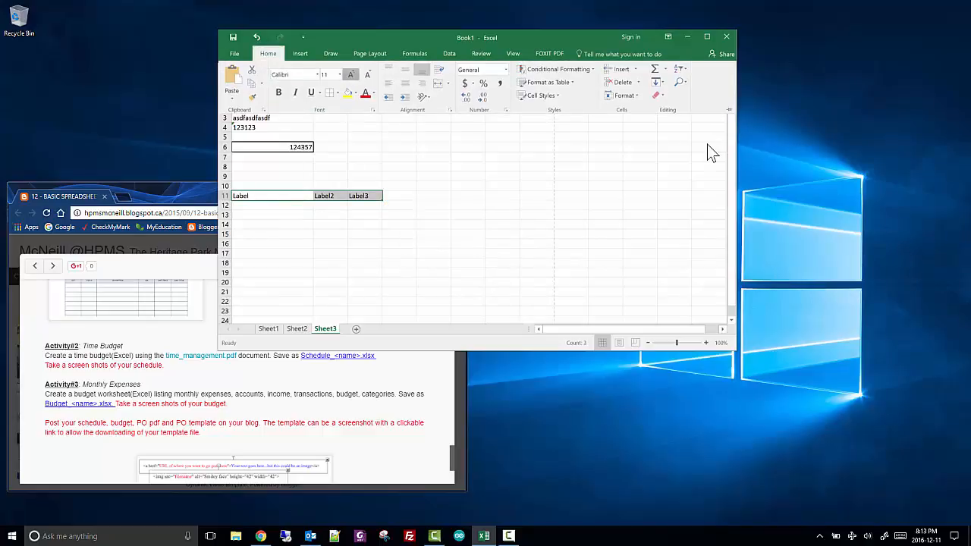
left_click(350, 74)
left_click(350, 74)
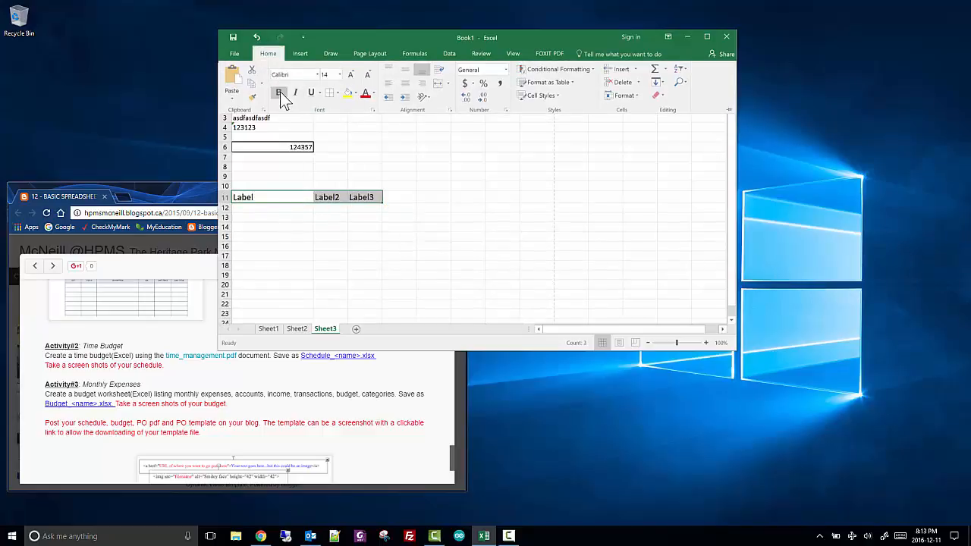
left_click(279, 93)
left_click(279, 215)
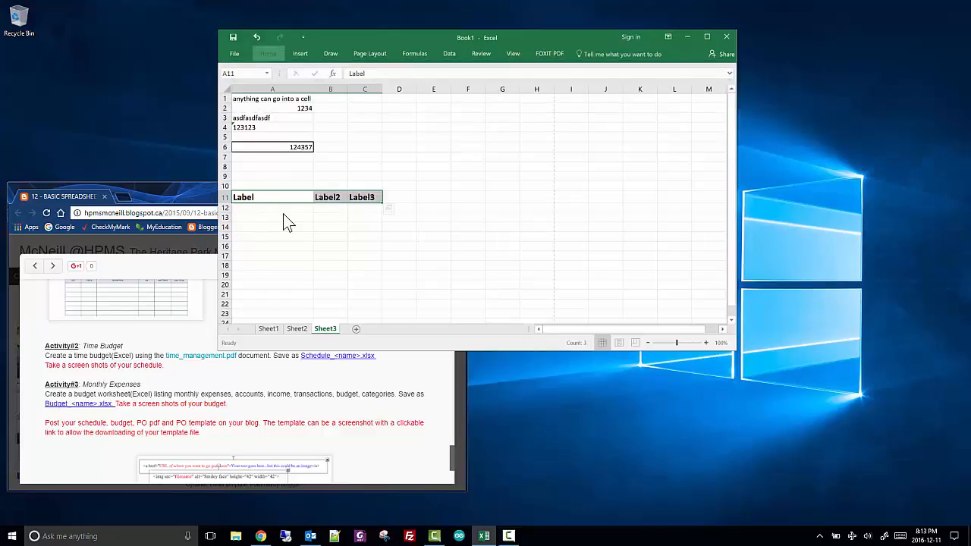
Enter "something" in A12 and 1234 in B12
left_click(283, 213)
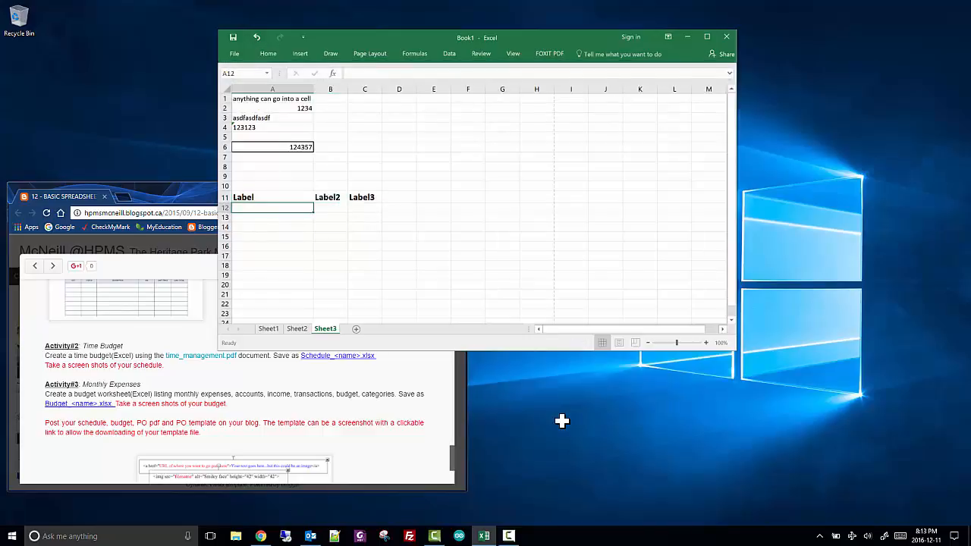
type("something")
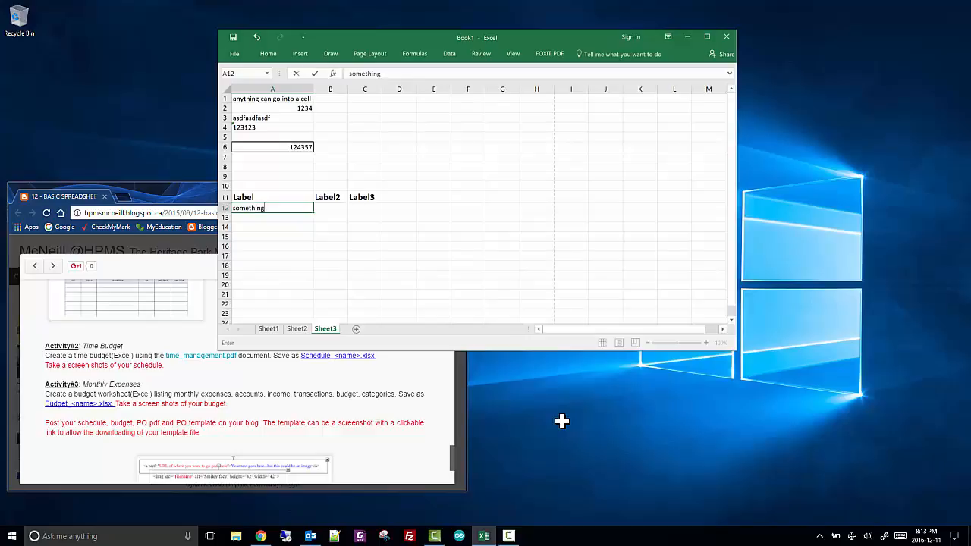
key("Tab")
type("1234")
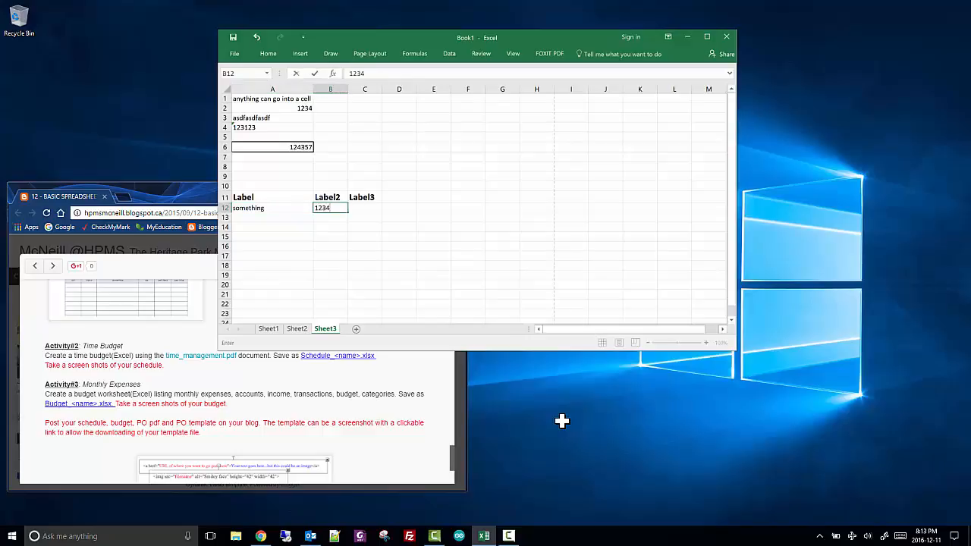
key("Left")
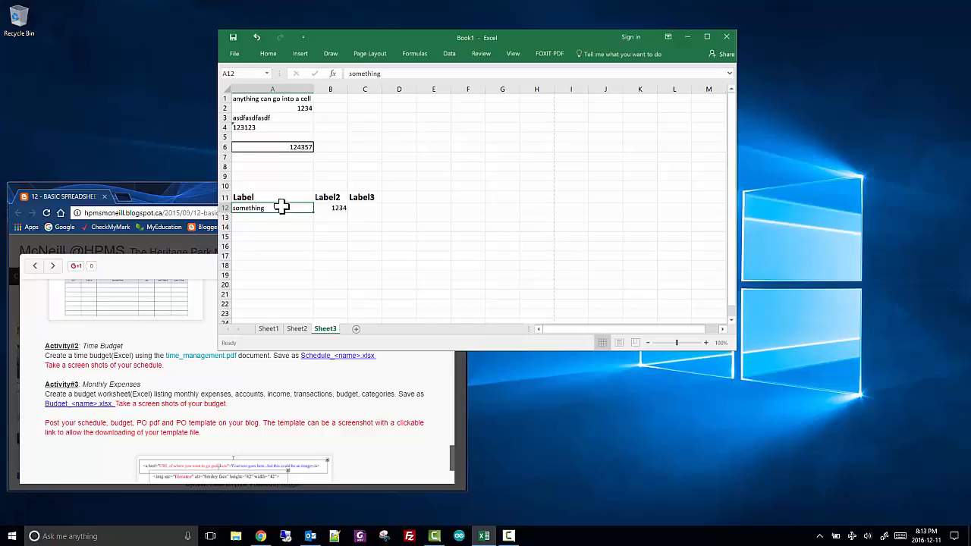
Copy the value of B12 down to B19 with the fill handle
left_click(334, 210)
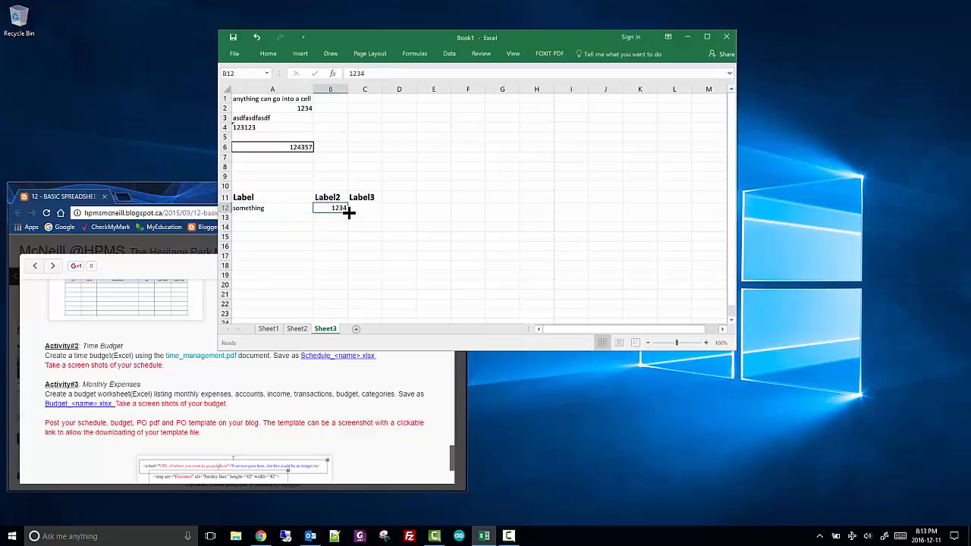
left_click_drag(348, 212, 342, 273)
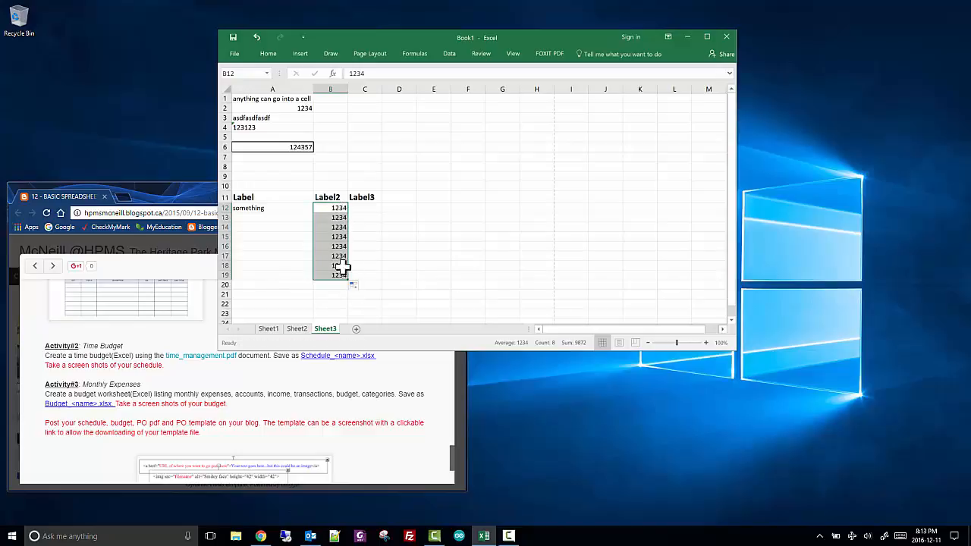
Set B13 to 1235 and extend the number series from B12:B13 down to B19
left_click(340, 219)
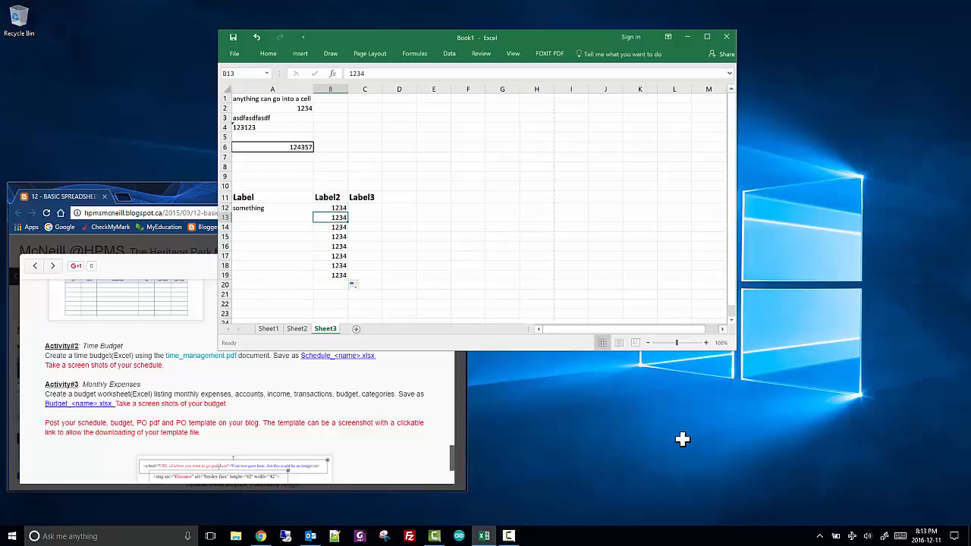
type("1")
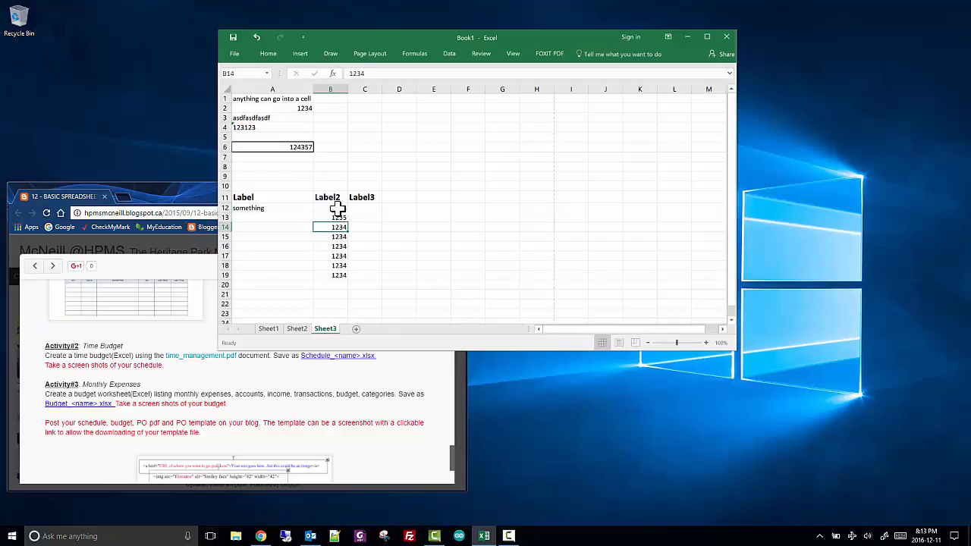
left_click_drag(341, 206, 355, 277)
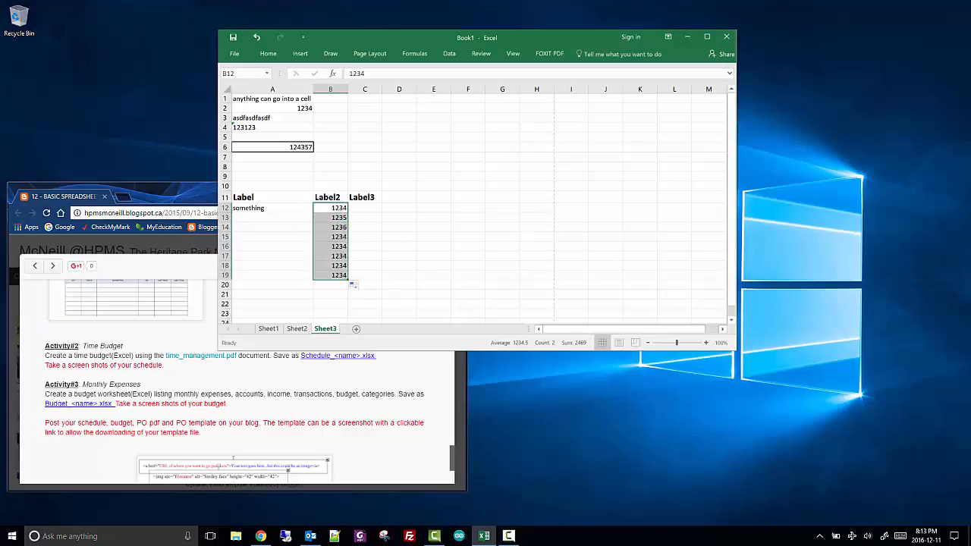
Fill the text in A12 down to A19
left_click(254, 209)
left_click_drag(313, 212, 307, 271)
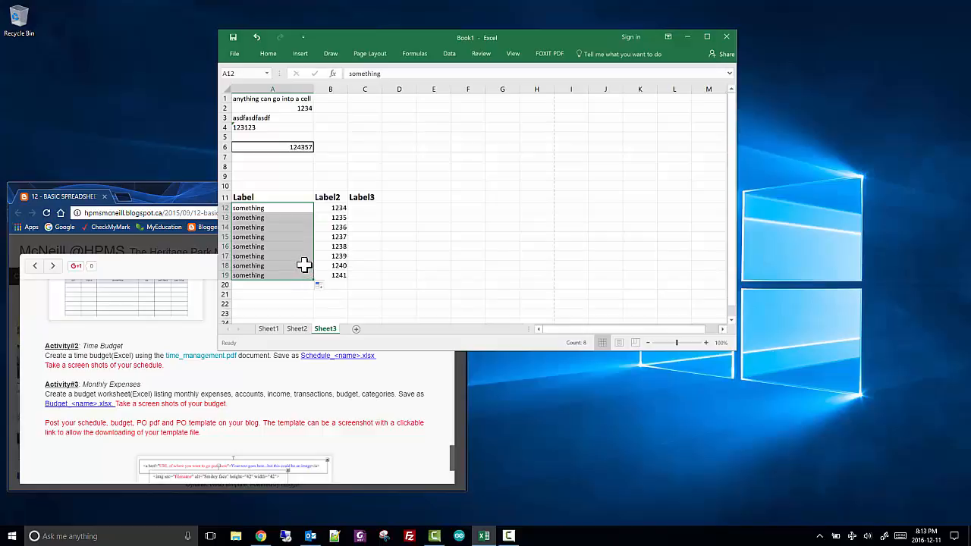
left_click(371, 219)
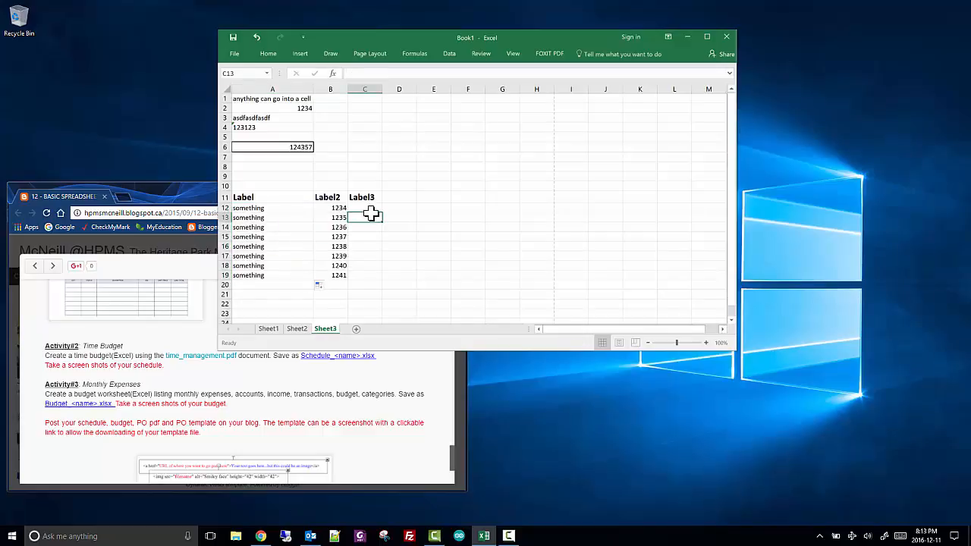
Enter the formula =B12+1 in C12 and fill it down to C19
left_click(372, 209)
type("=")
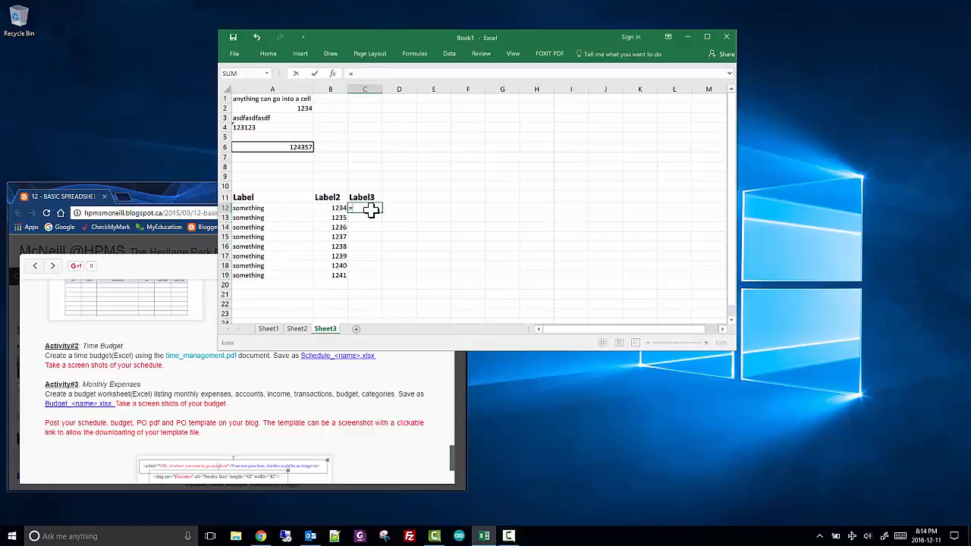
key("Left")
type("+1")
key("Return")
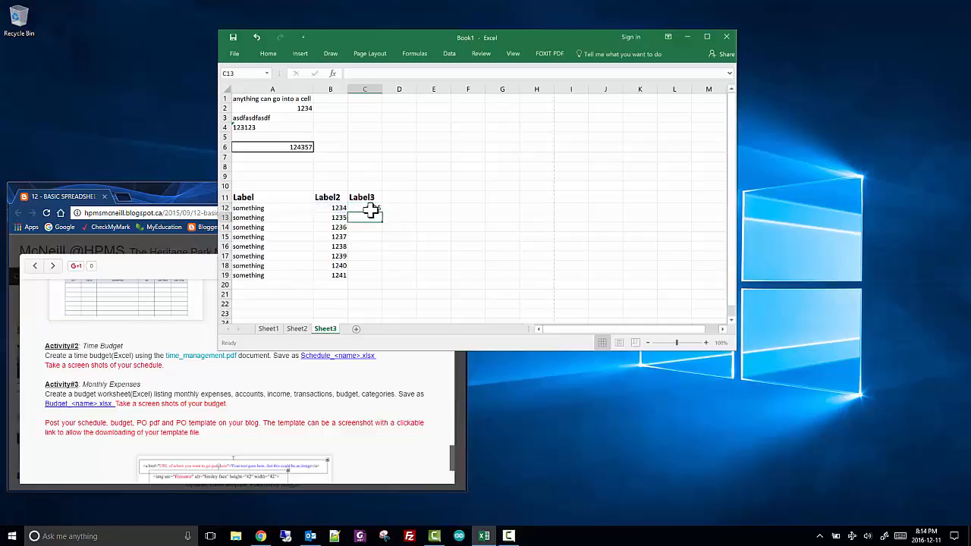
left_click(372, 210)
left_click_drag(383, 212, 377, 280)
Make the reference in C12 absolute so its formula reads =$B$12+1, fill it down to C19 and check the copied formulas
left_click(372, 210)
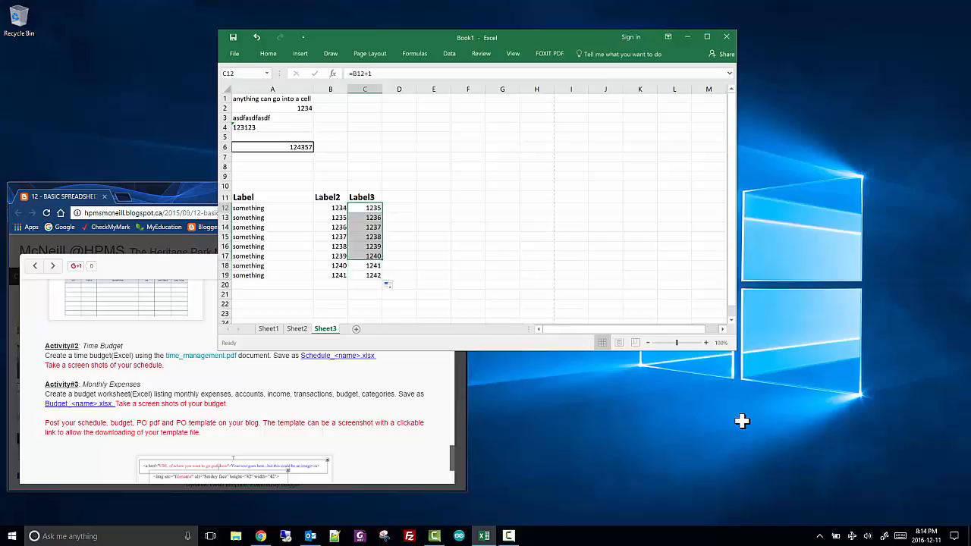
left_click(357, 73)
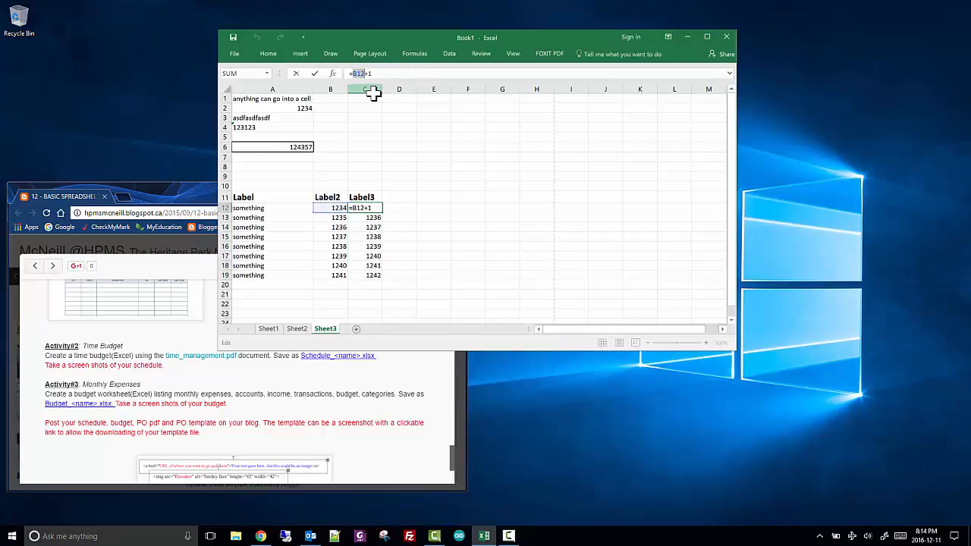
key("F4")
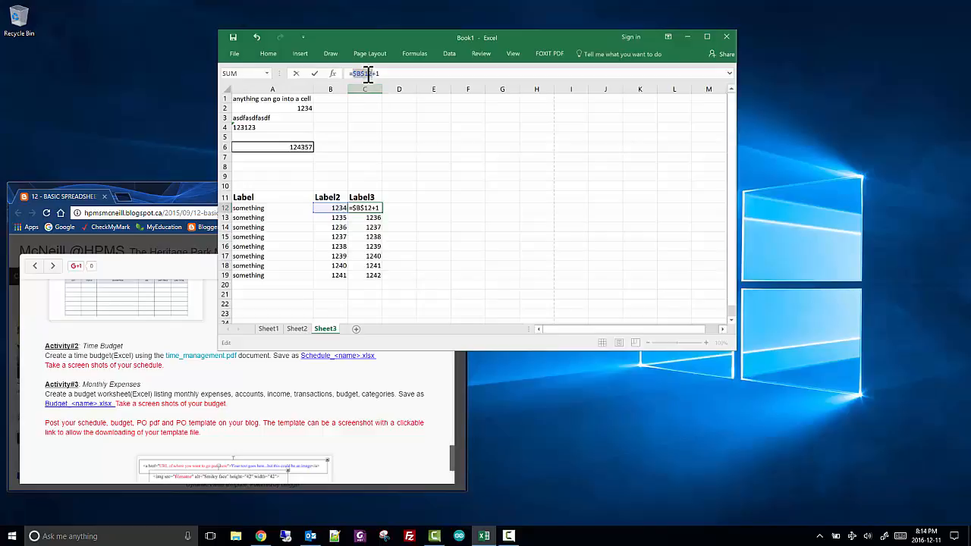
left_click_drag(356, 73, 378, 73)
left_click(315, 74)
left_click_drag(382, 212, 383, 278)
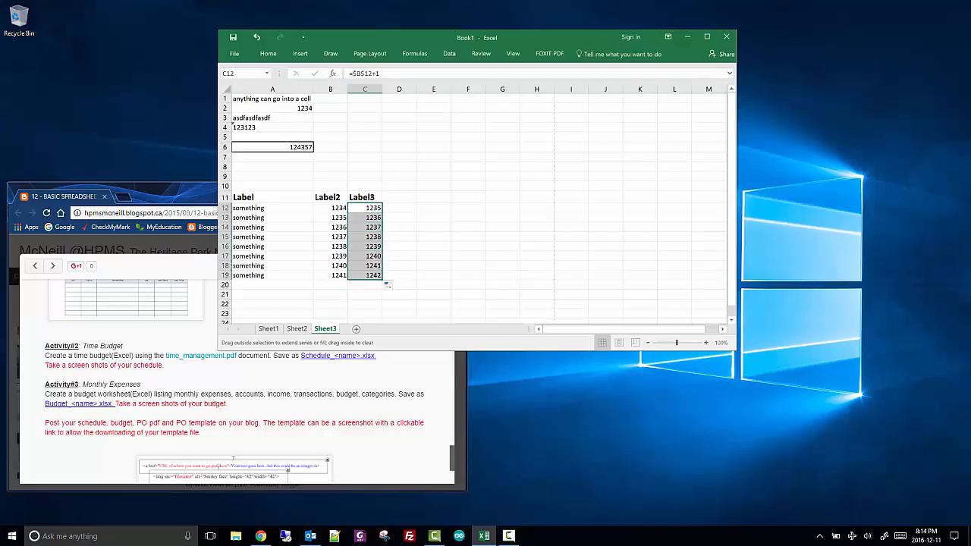
left_click(371, 227)
left_click(373, 237)
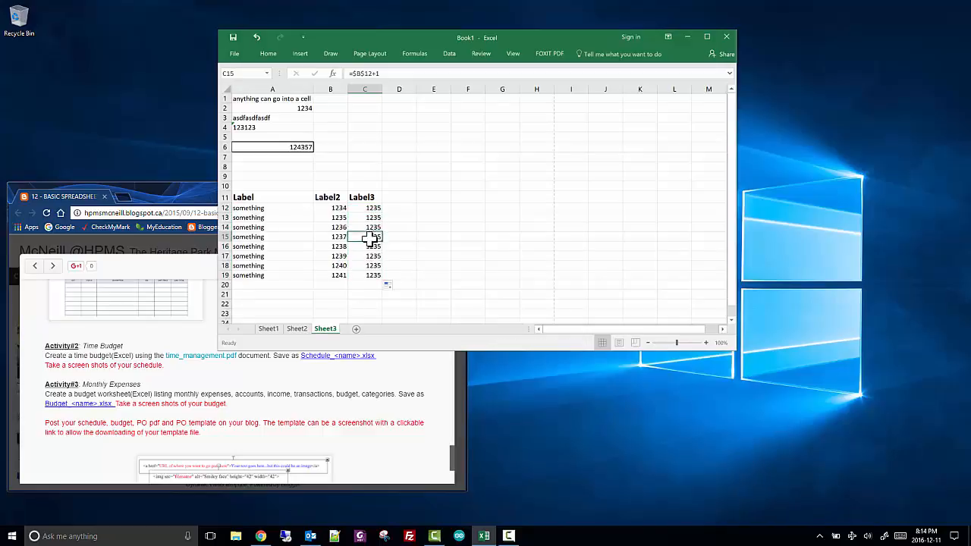
left_click(371, 256)
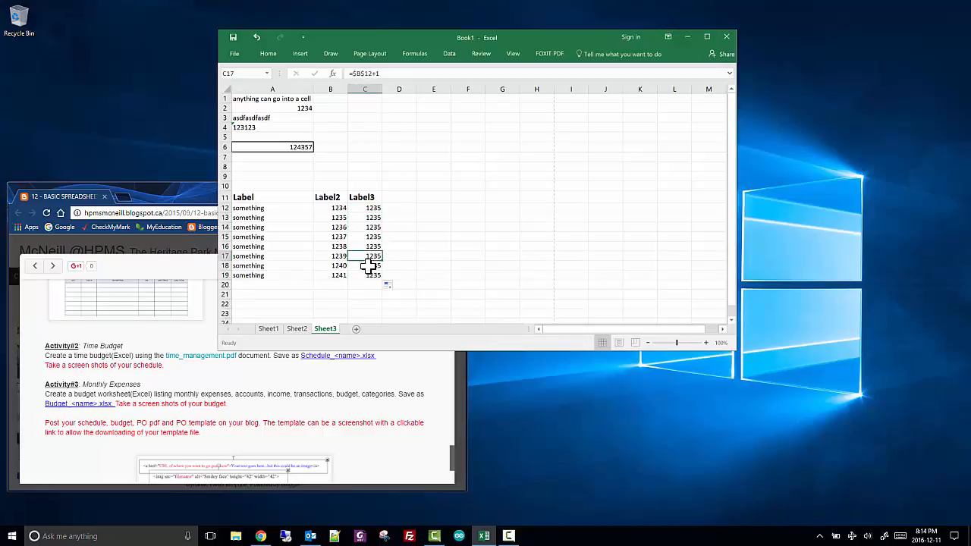
left_click(372, 266)
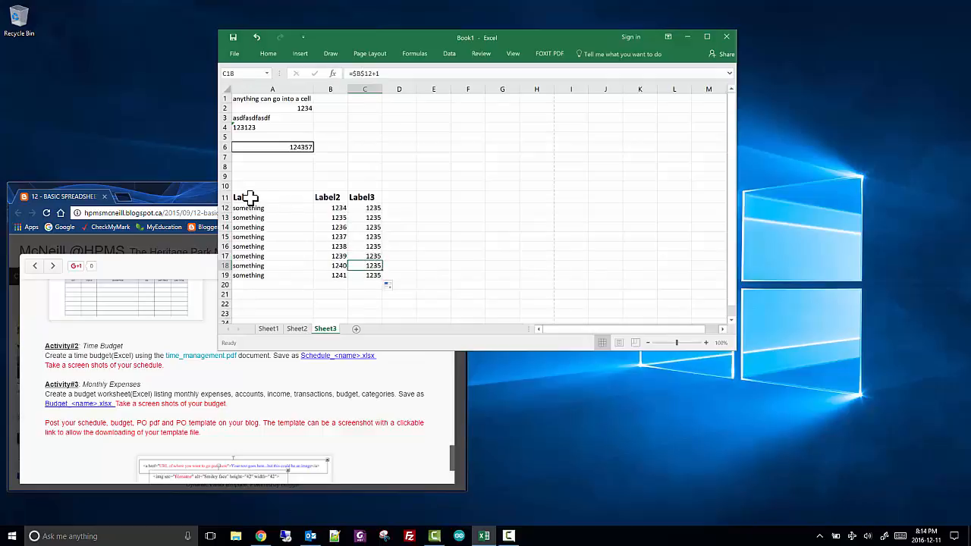
Apply All Borders and Thick Outside Borders to the table in A11:C19
left_click_drag(250, 197, 372, 275)
left_click(270, 57)
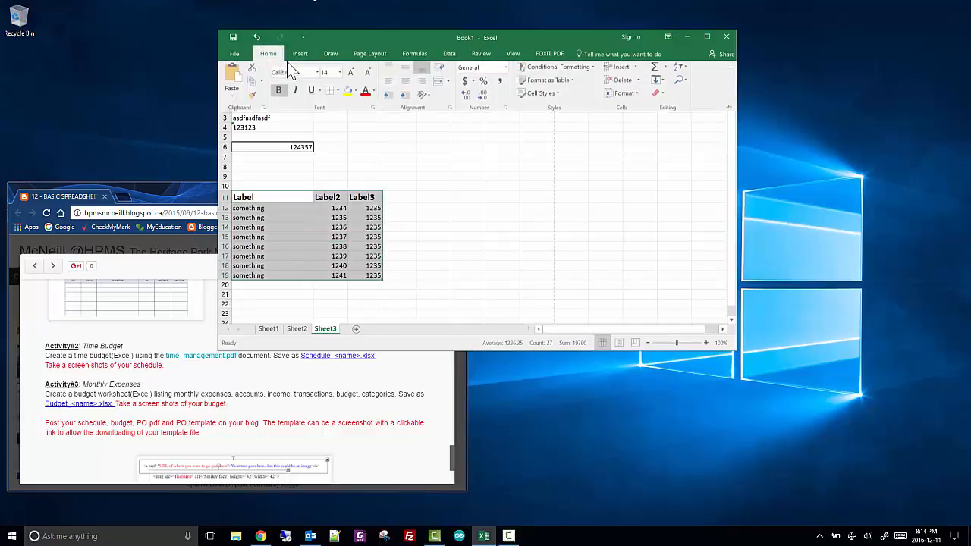
left_click(337, 92)
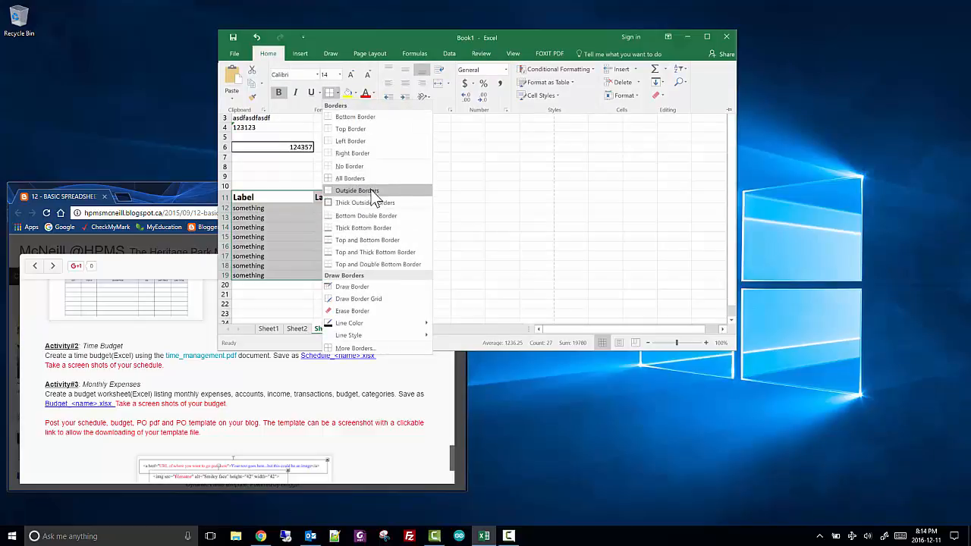
left_click(341, 178)
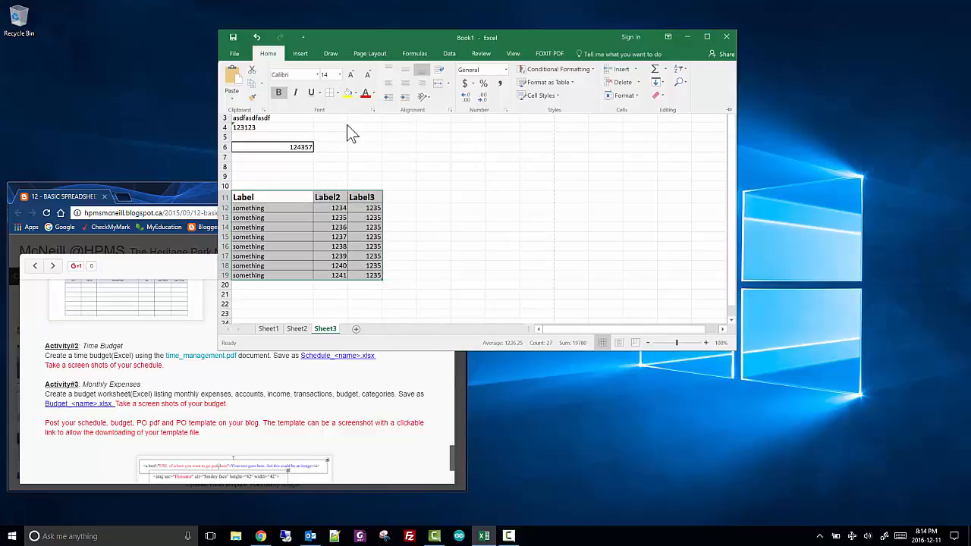
left_click(337, 92)
left_click(349, 206)
key("ctrl+F1")
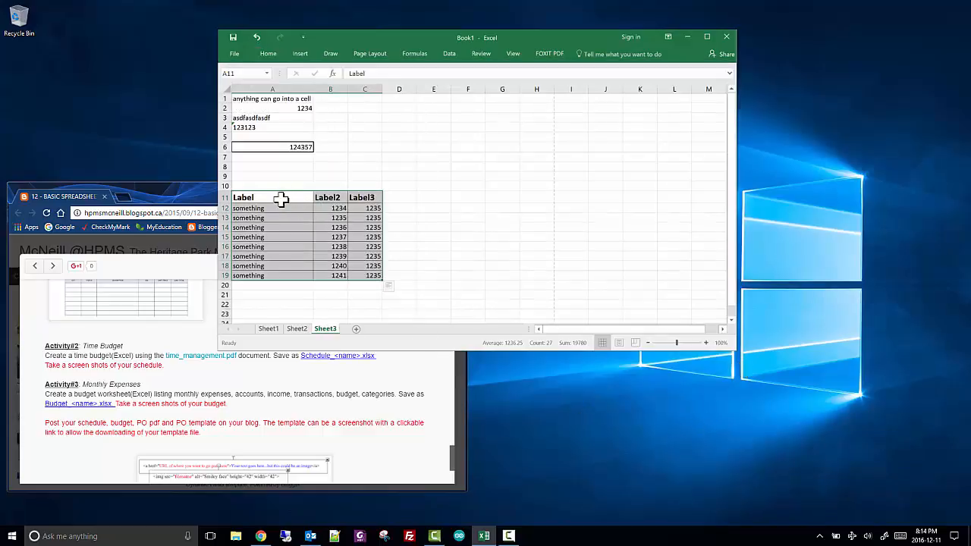
Examine the border options in the Format Cells dialog for the header cells A11:C11 without applying any
left_click_drag(279, 198, 373, 199)
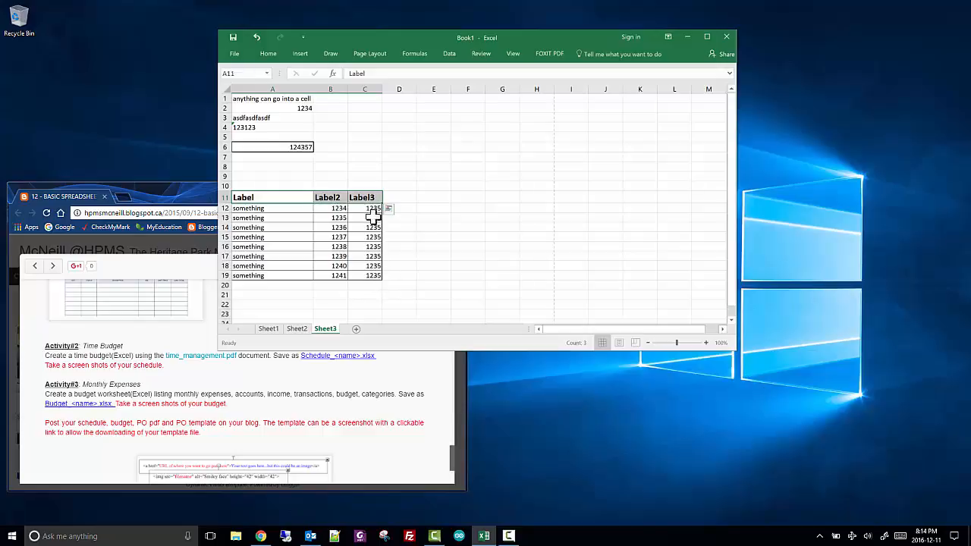
left_click(267, 54)
left_click(373, 111)
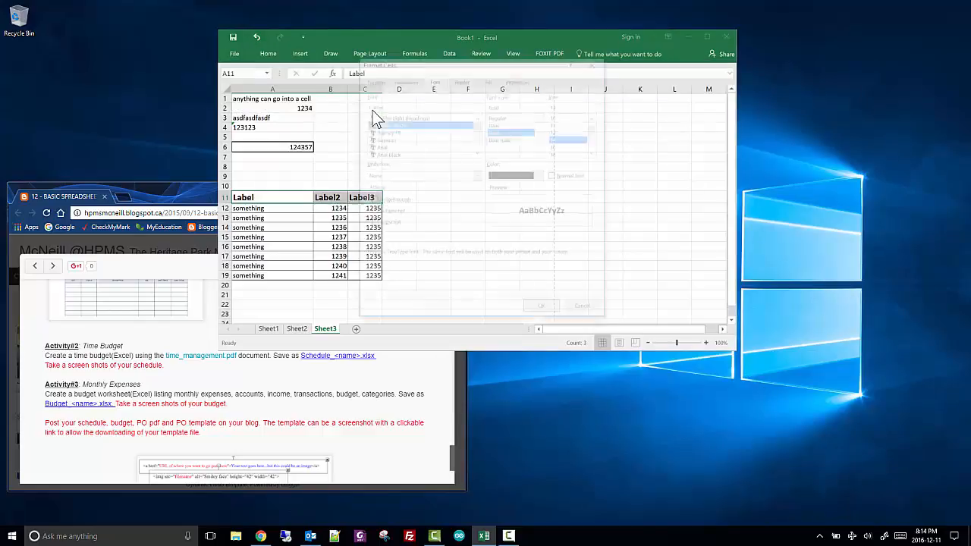
left_click(459, 74)
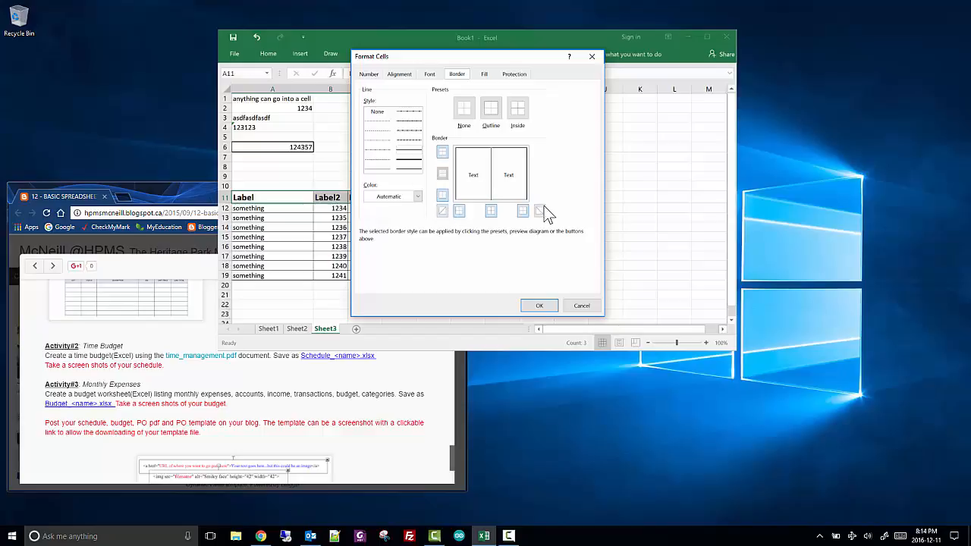
left_click(581, 305)
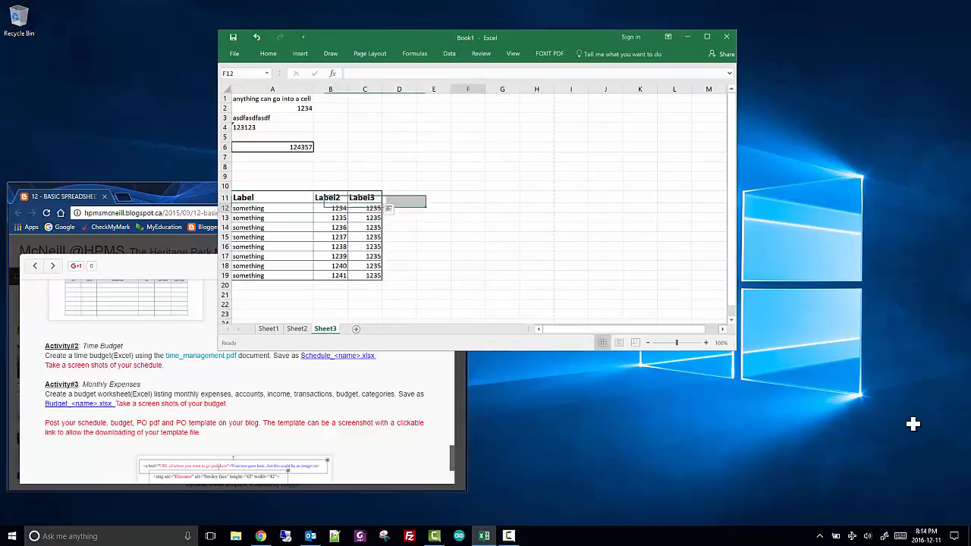
left_click(462, 208)
View the print preview of Sheet3 and return to the worksheet
left_click(235, 54)
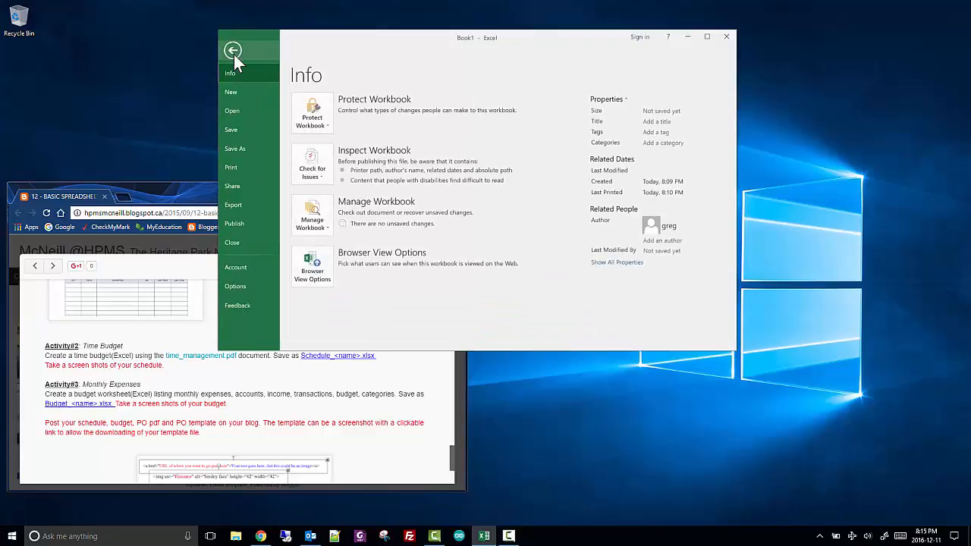
left_click(233, 167)
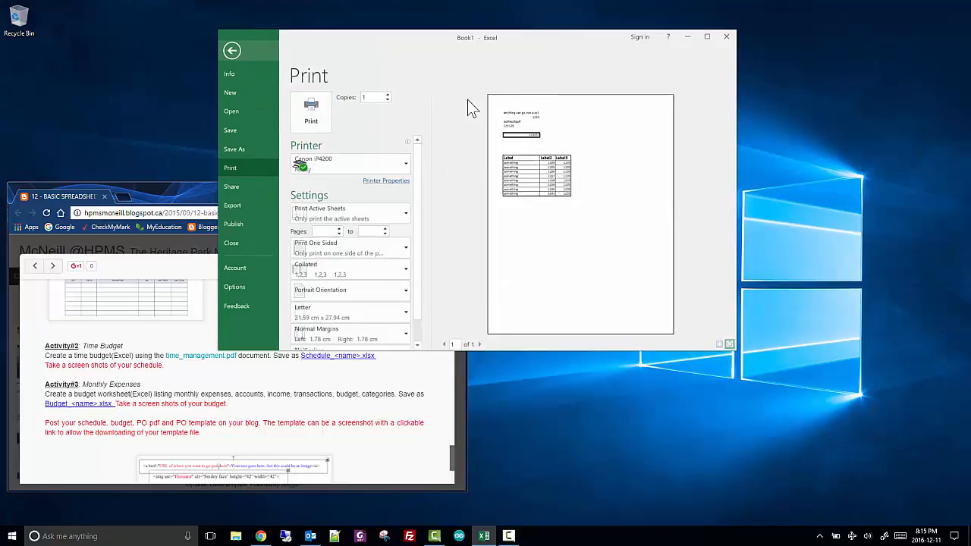
left_click(233, 50)
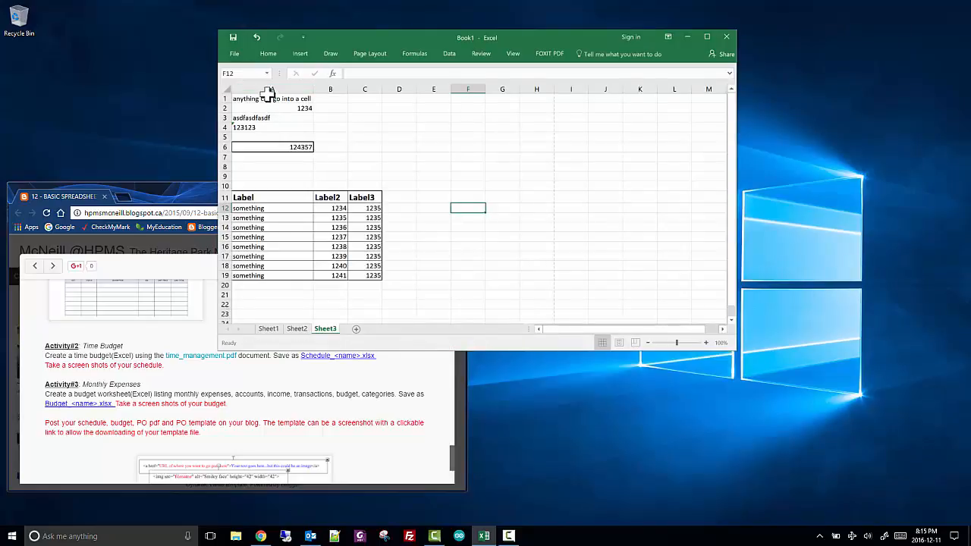
Set the range A1:G21 as the print area
left_click_drag(265, 98, 514, 296)
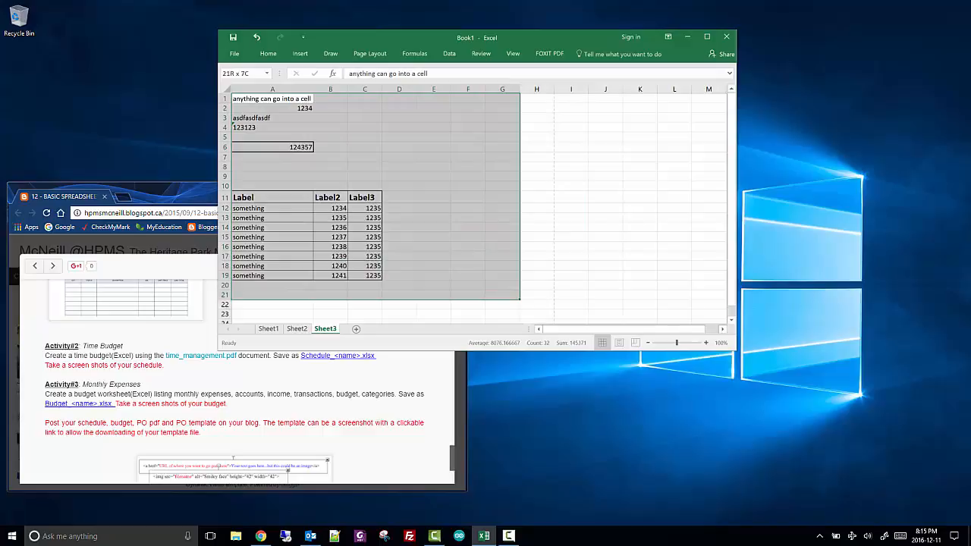
left_click(369, 53)
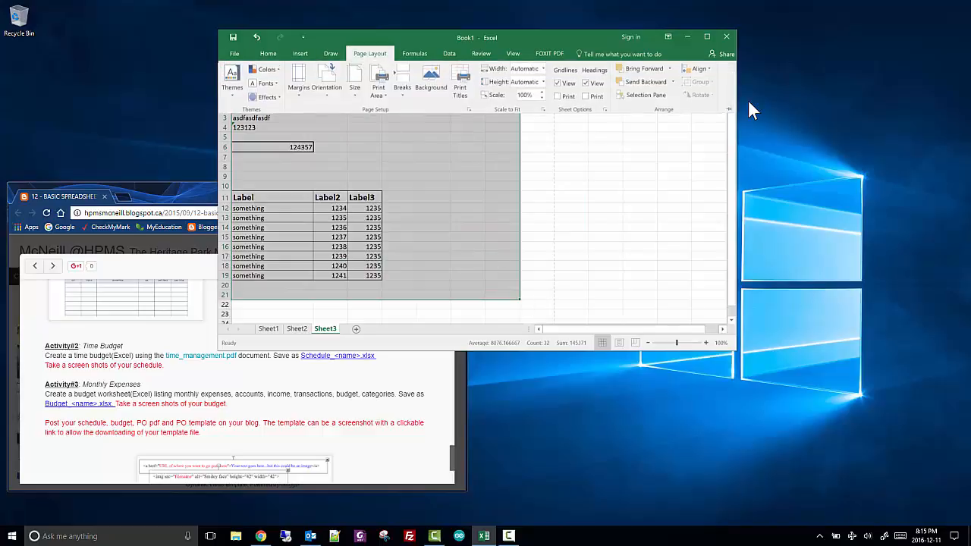
left_click(379, 95)
left_click(388, 110)
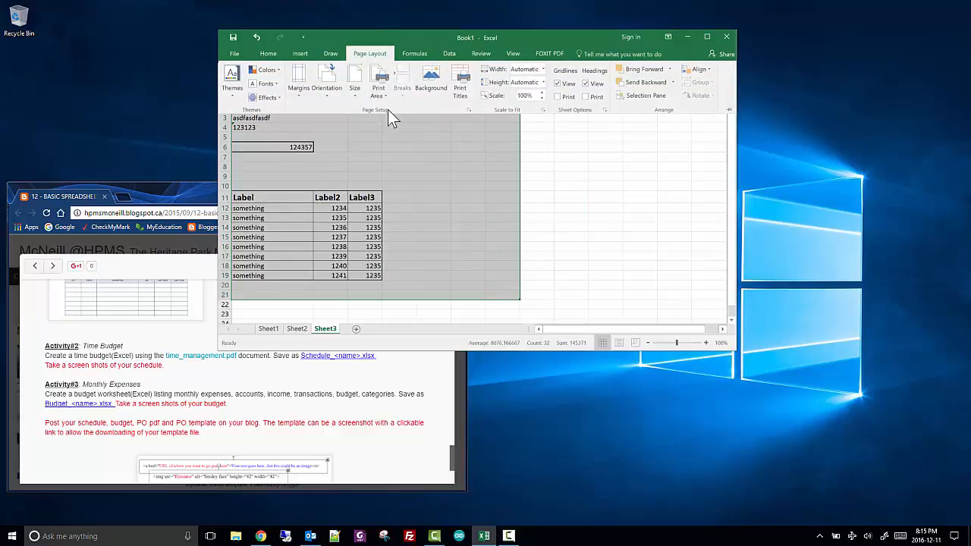
left_click(514, 311)
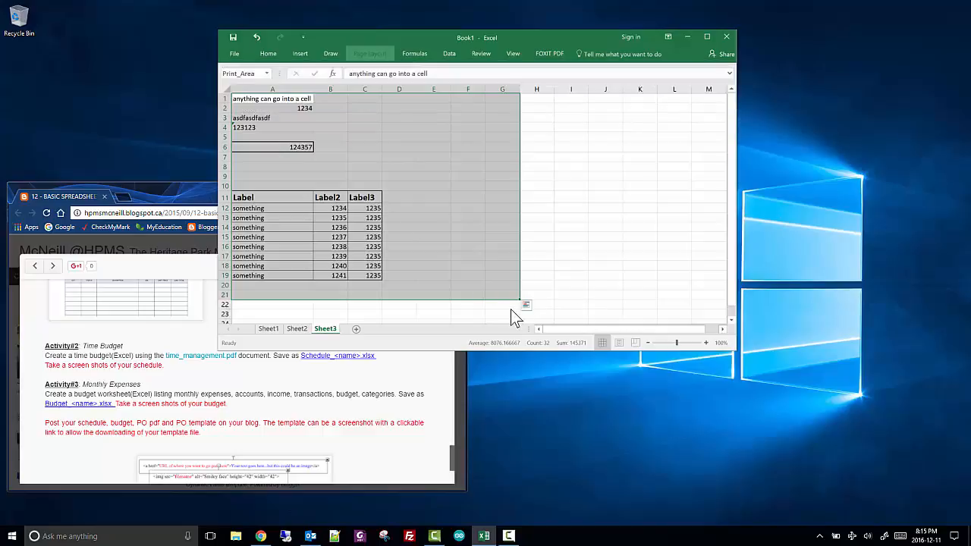
left_click(640, 226)
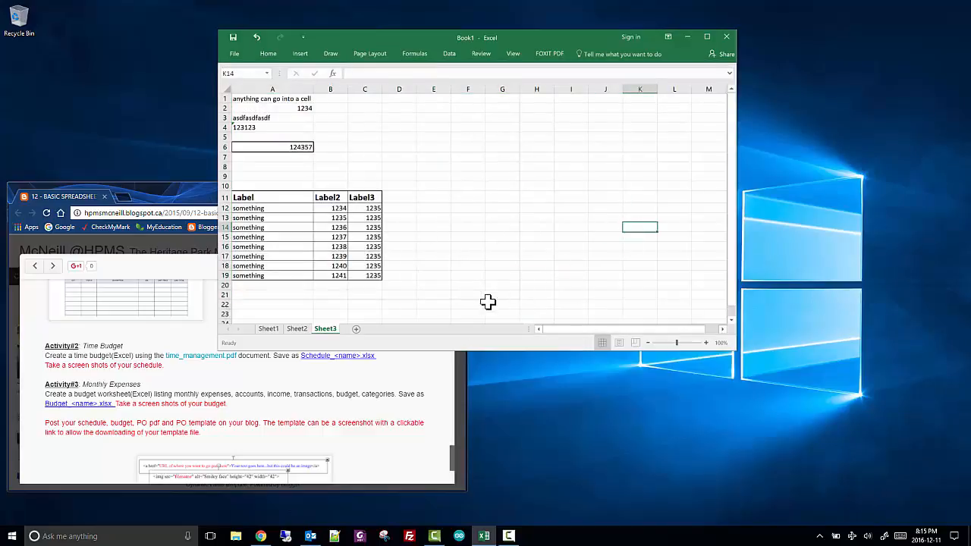
Enter "asdfasd" in F22, outside the print area, and check the print preview
left_click(460, 306)
type("asdfasd")
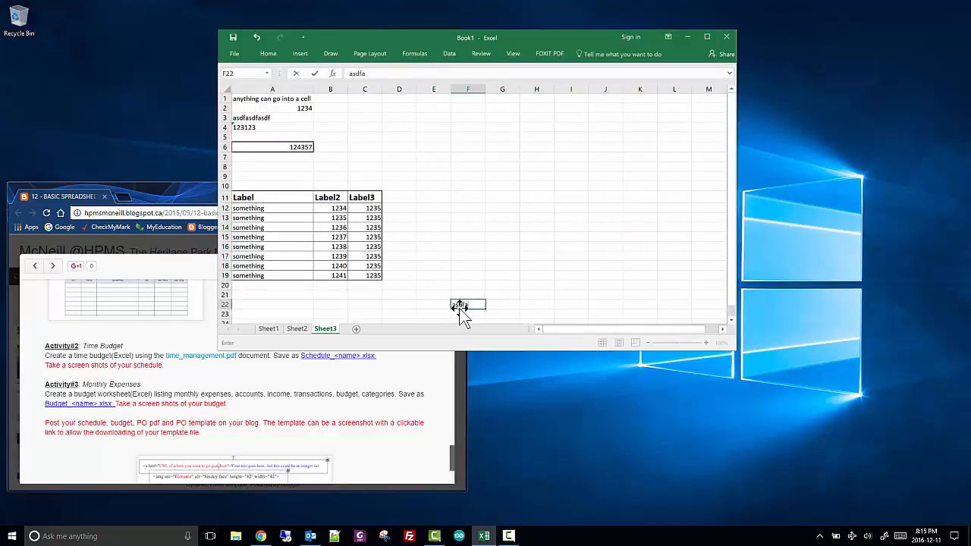
left_click(604, 306)
left_click(234, 53)
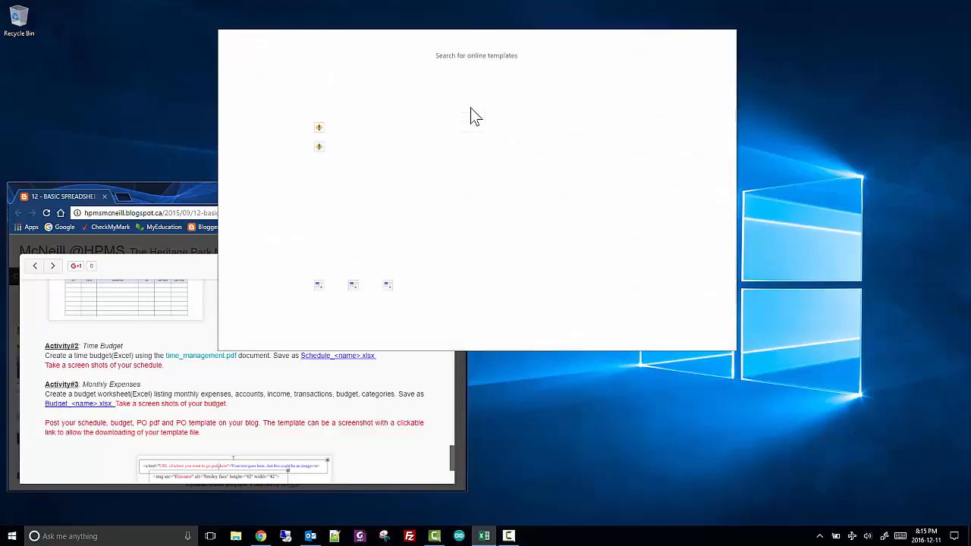
left_click(255, 170)
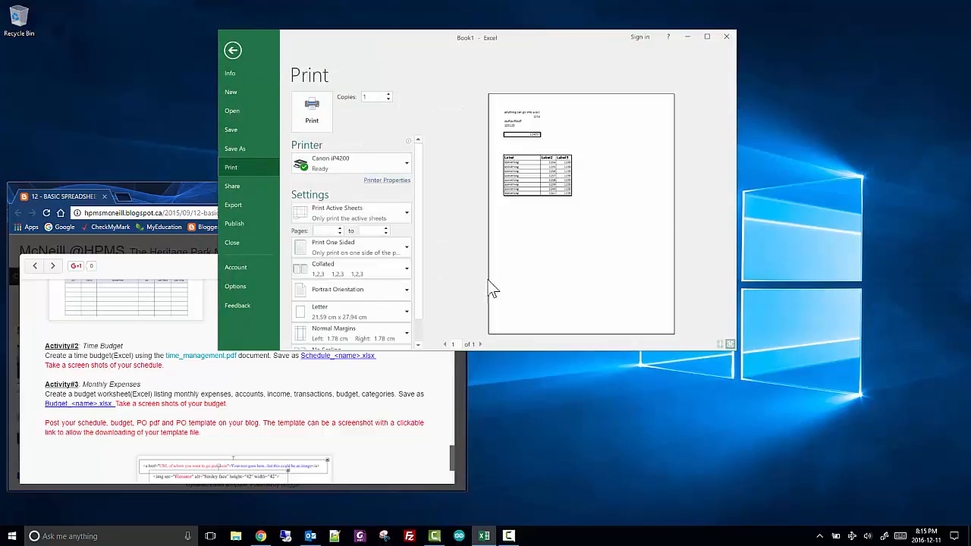
left_click(232, 49)
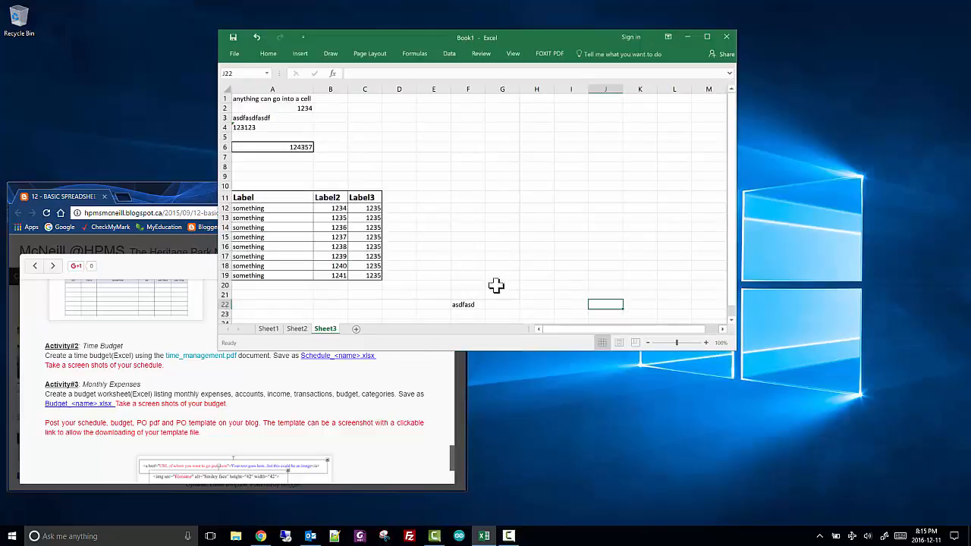
Enter "hjkl" followed by a long run of j's in G2 so the text spills across the neighbouring columns
left_click(501, 110)
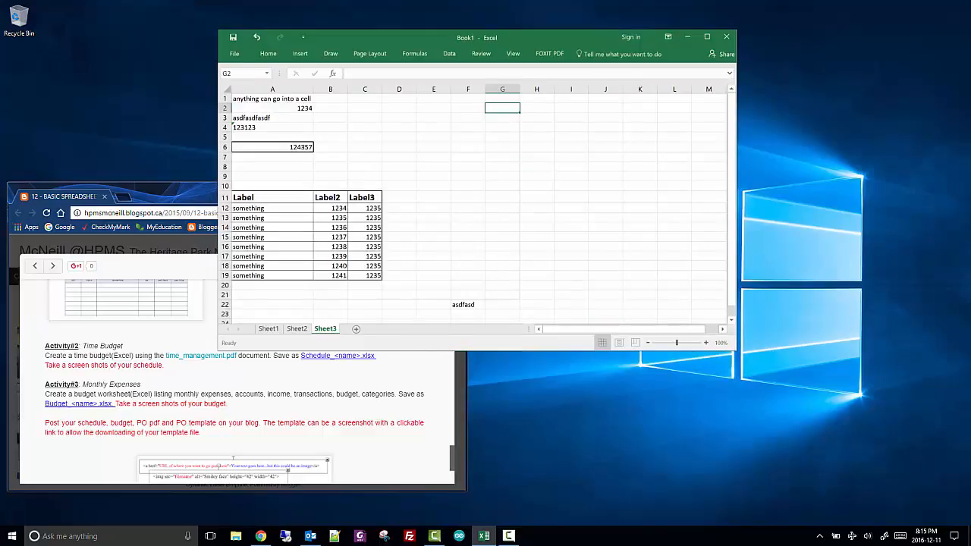
type("hjkljjjjj")
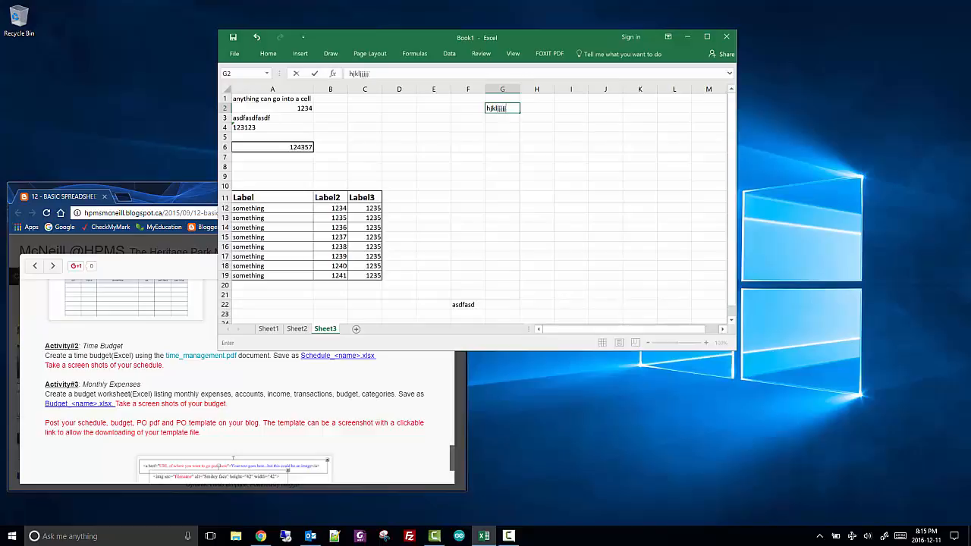
type("jjjjjjjjjjjjjj")
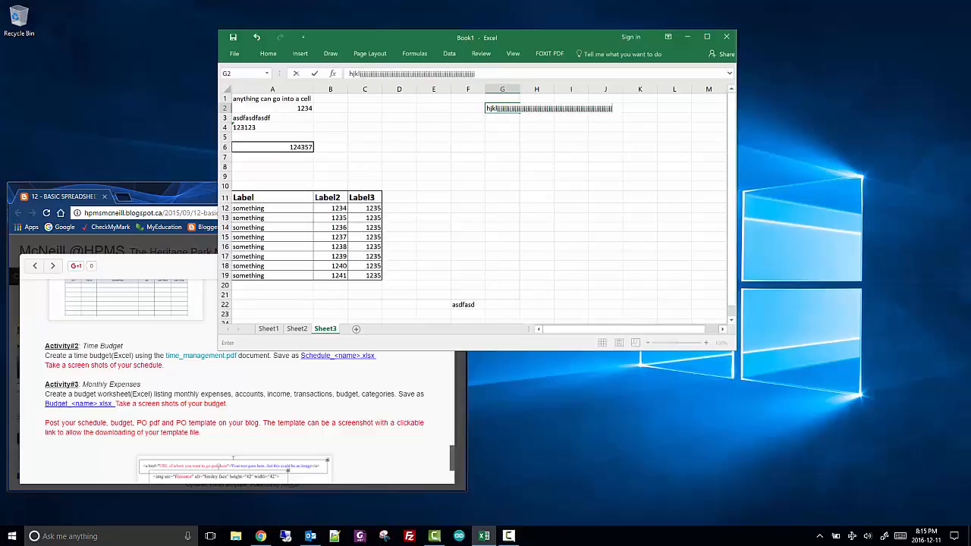
type("jjjjjjjjjjjjjjjjjjjjjjjjjjjj")
key("Return")
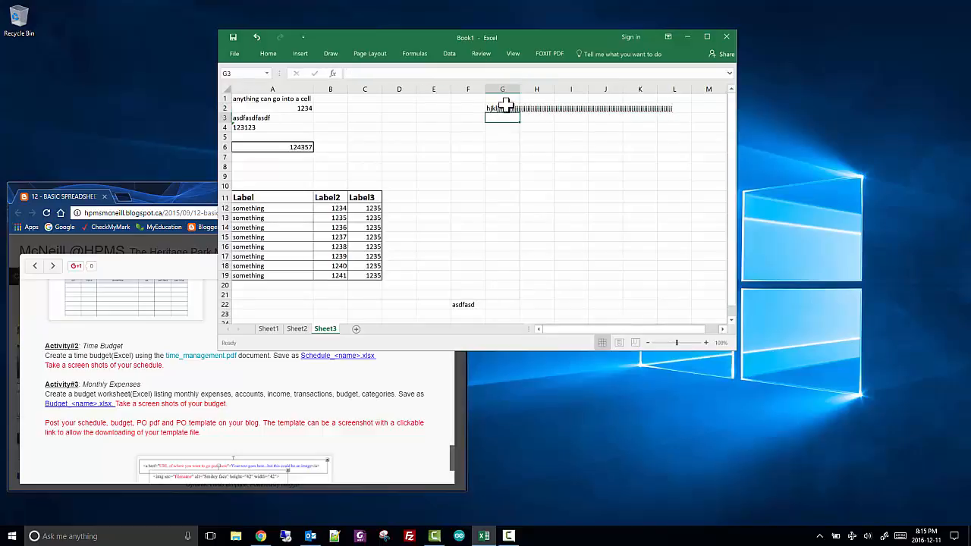
Move the long text from G2 to G14
left_click(370, 54)
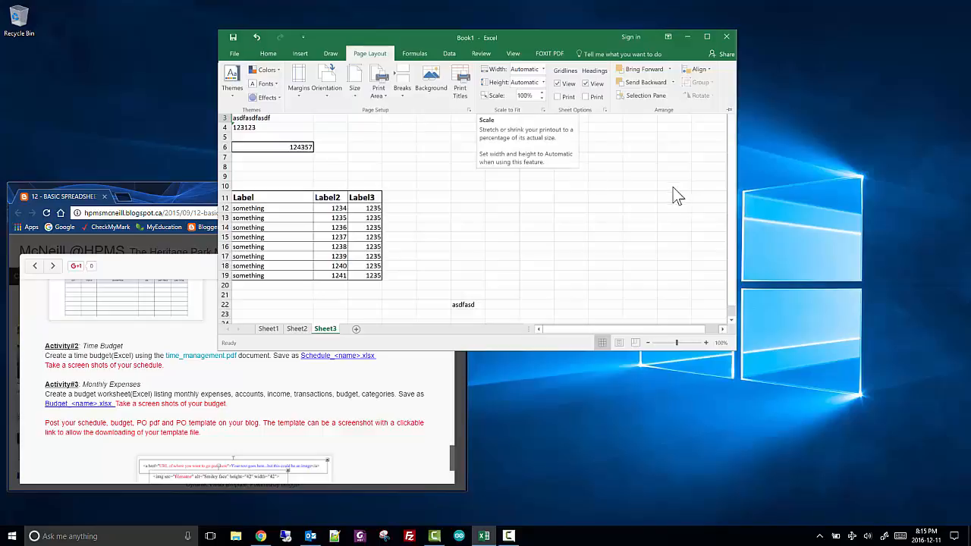
left_click(369, 53)
left_click(496, 109)
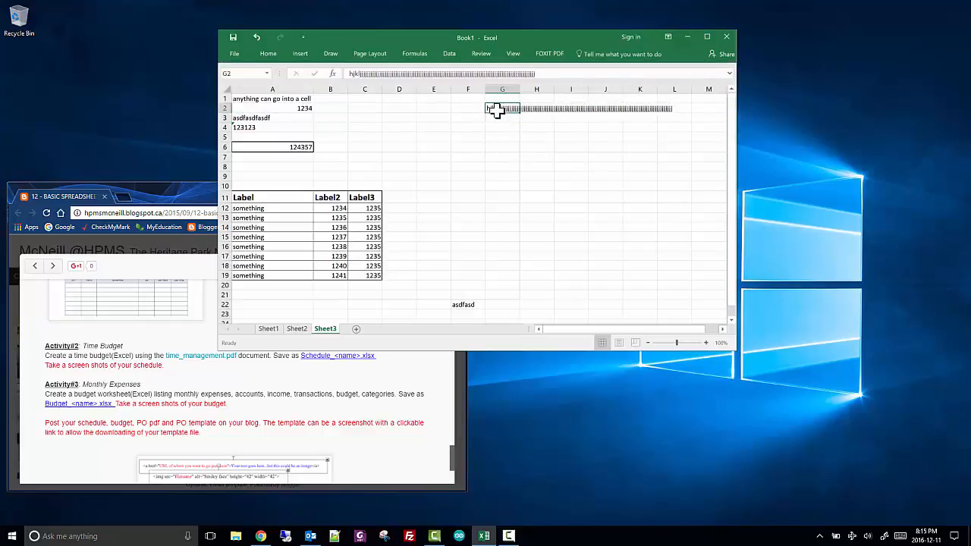
left_click_drag(500, 113, 505, 226)
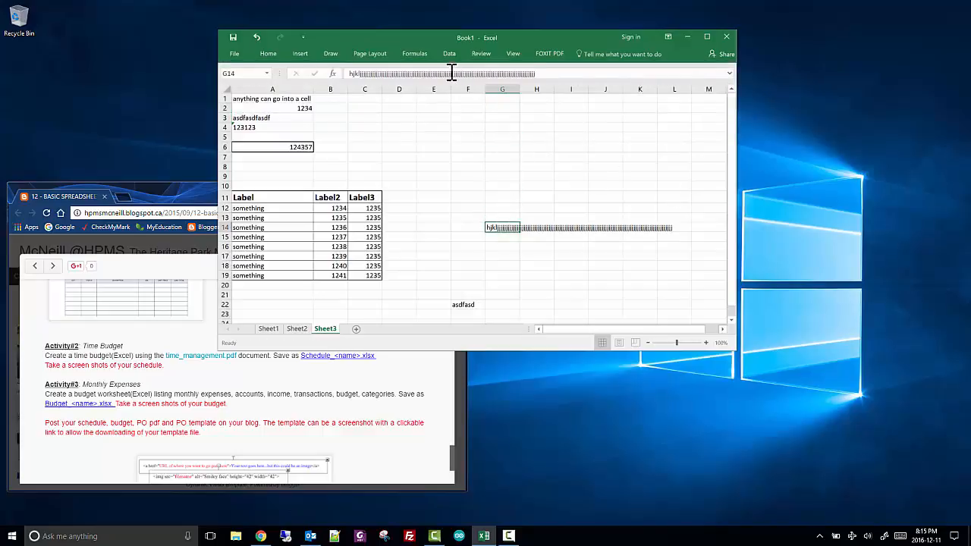
Set the print scale of the sheet to 60%
left_click(369, 54)
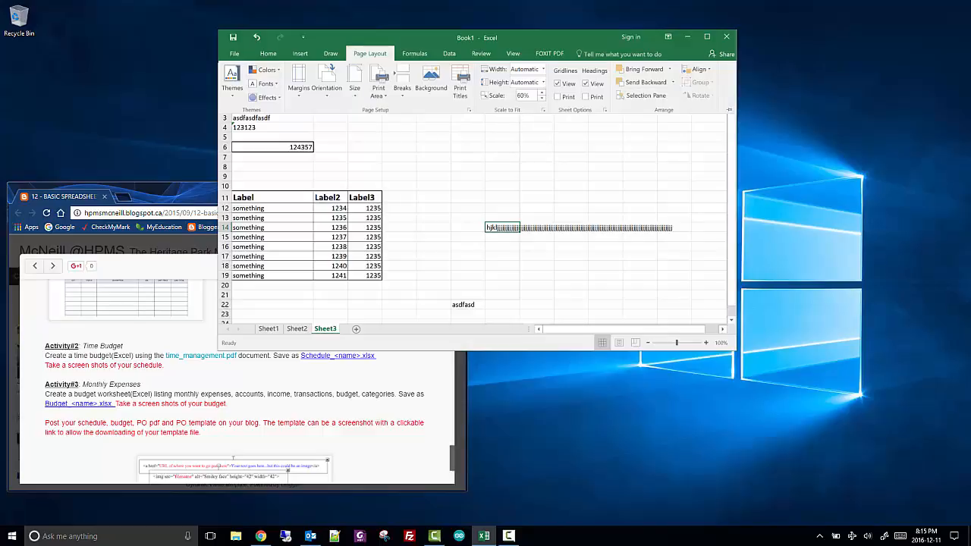
Check the print preview of the scaled sheet and return to the worksheet
left_click(235, 54)
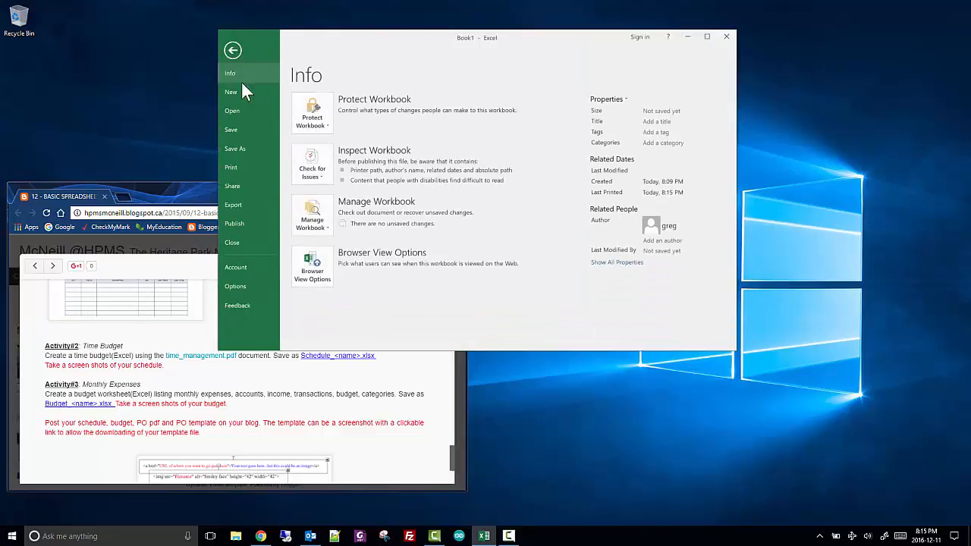
left_click(248, 168)
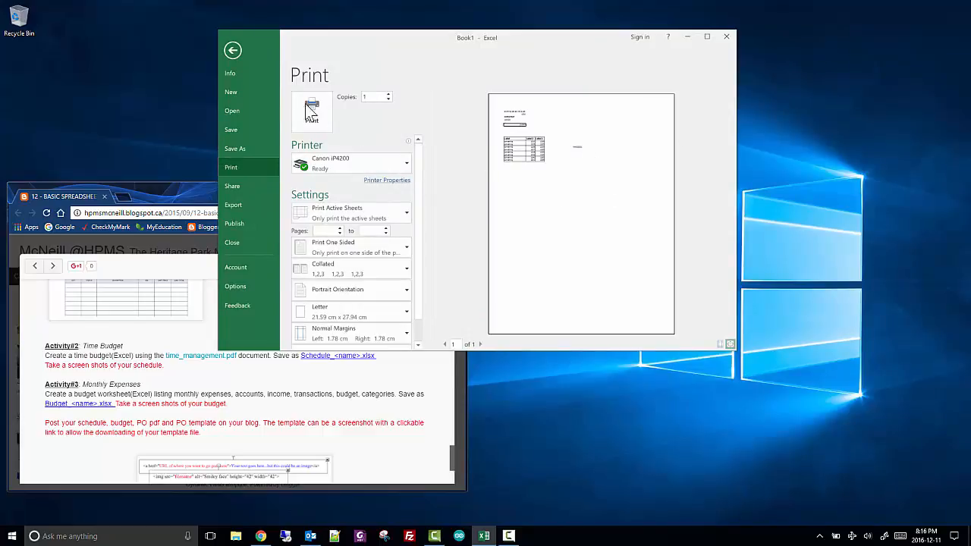
left_click(234, 52)
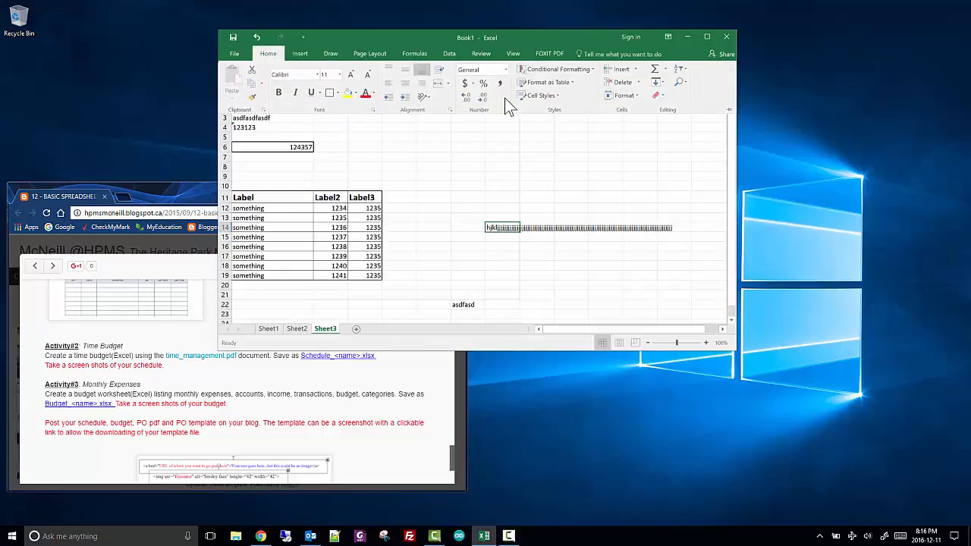
Set the sheet's page orientation to landscape
left_click(370, 53)
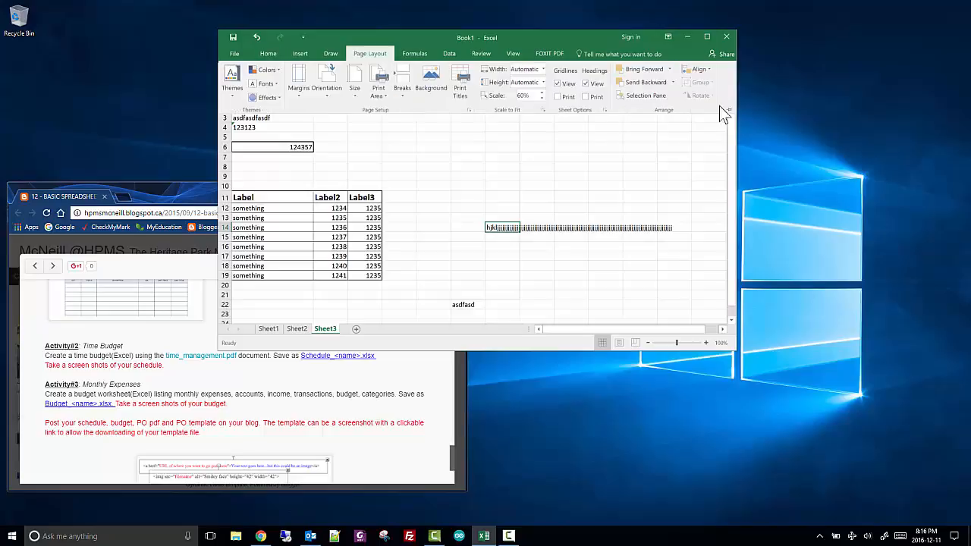
left_click(330, 95)
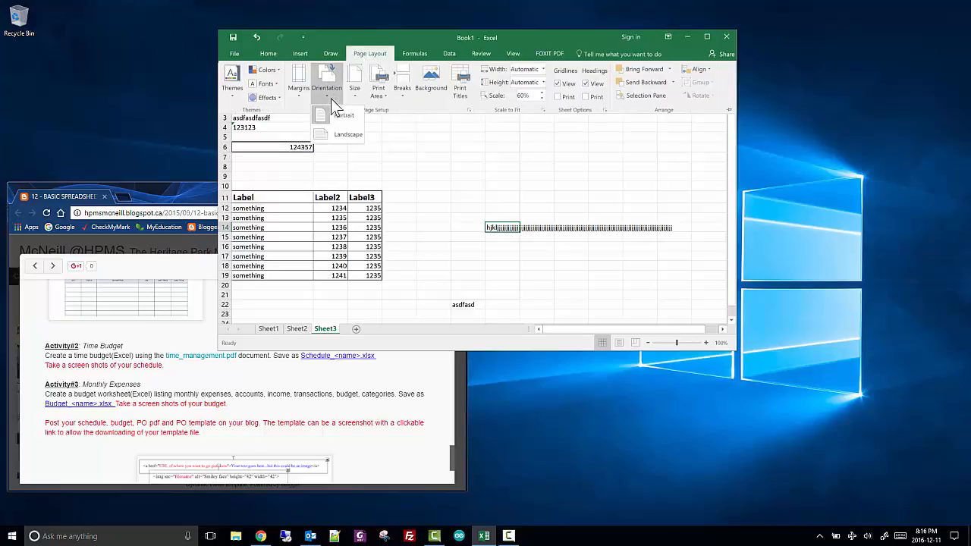
left_click(326, 137)
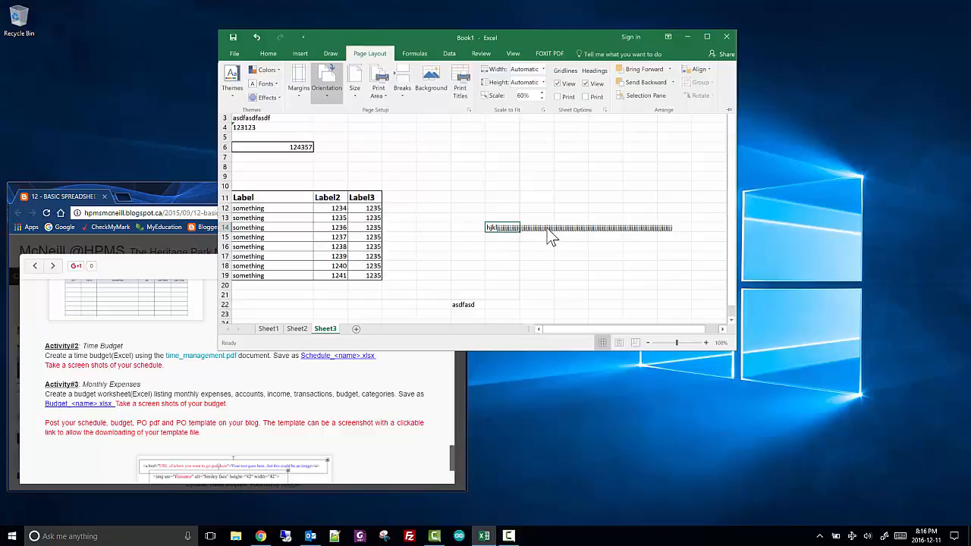
left_click(541, 93)
key("ctrl+p")
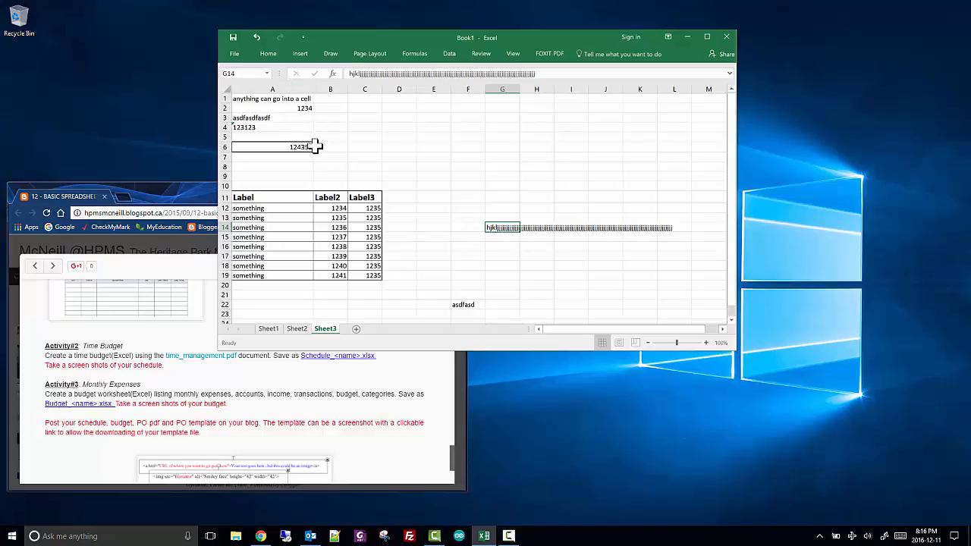
Copy the absolute-reference formula from C15 in the Label3 column and paste it into E15
left_click(369, 129)
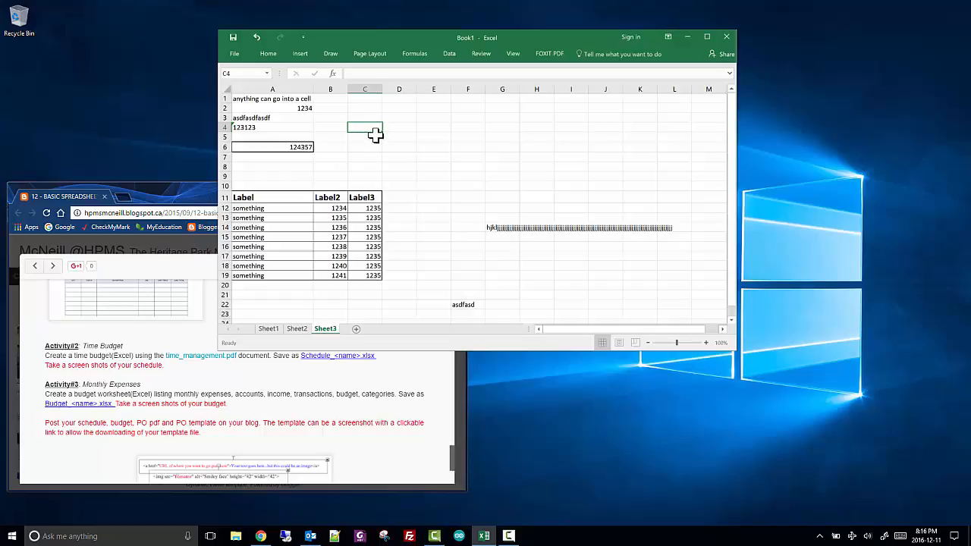
left_click(370, 207)
key("ctrl+c")
left_click_drag(369, 208, 371, 231)
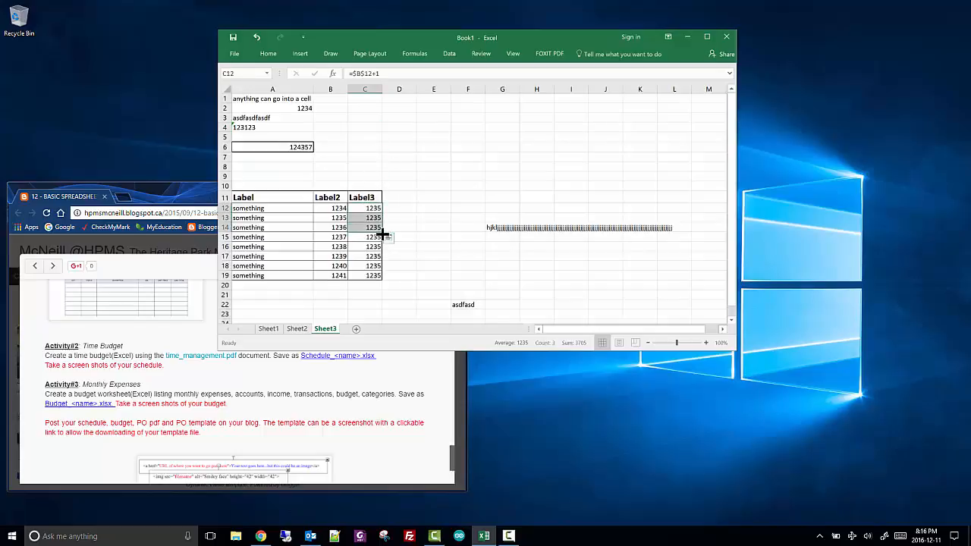
left_click(369, 245)
left_click(374, 239)
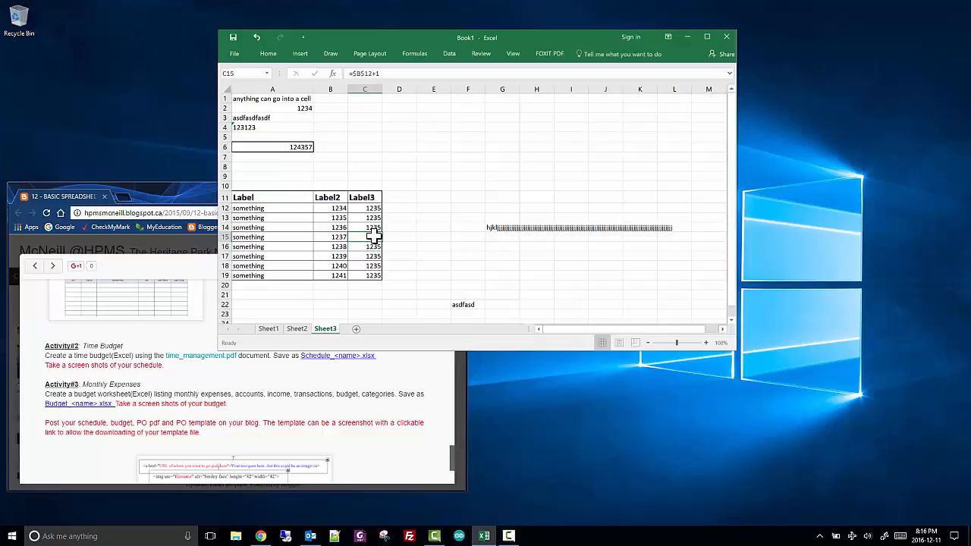
key("ctrl+c")
left_click(433, 237)
key("ctrl+v")
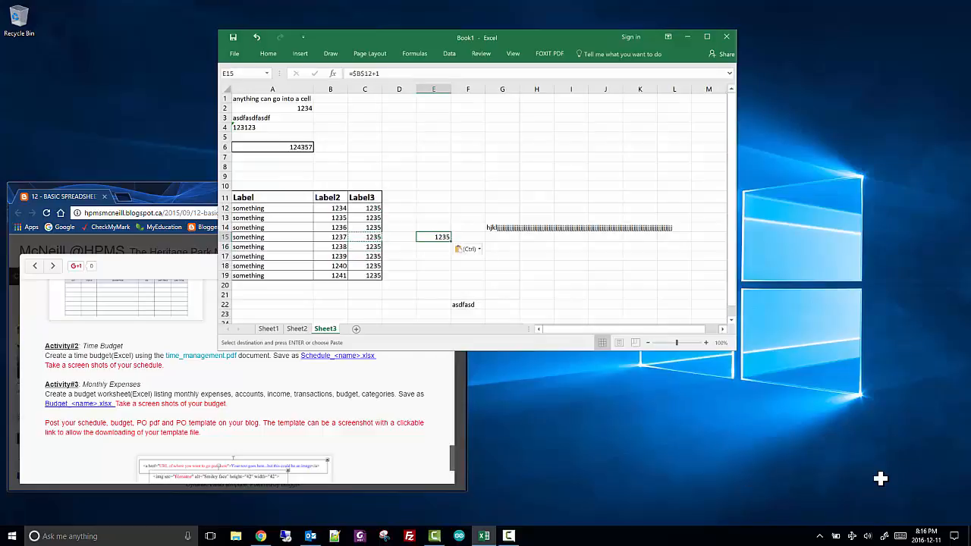
left_click(440, 217)
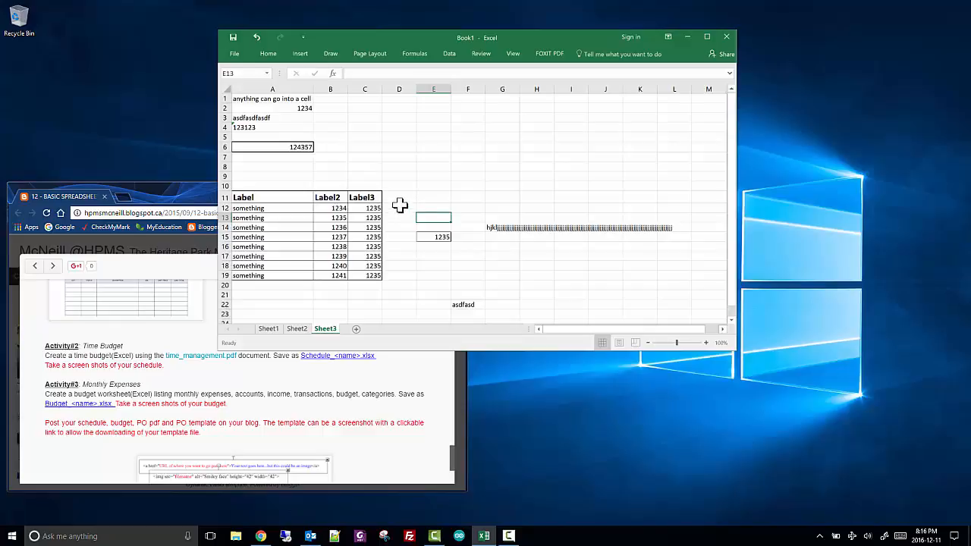
left_click(250, 197)
left_click_drag(306, 213, 337, 215)
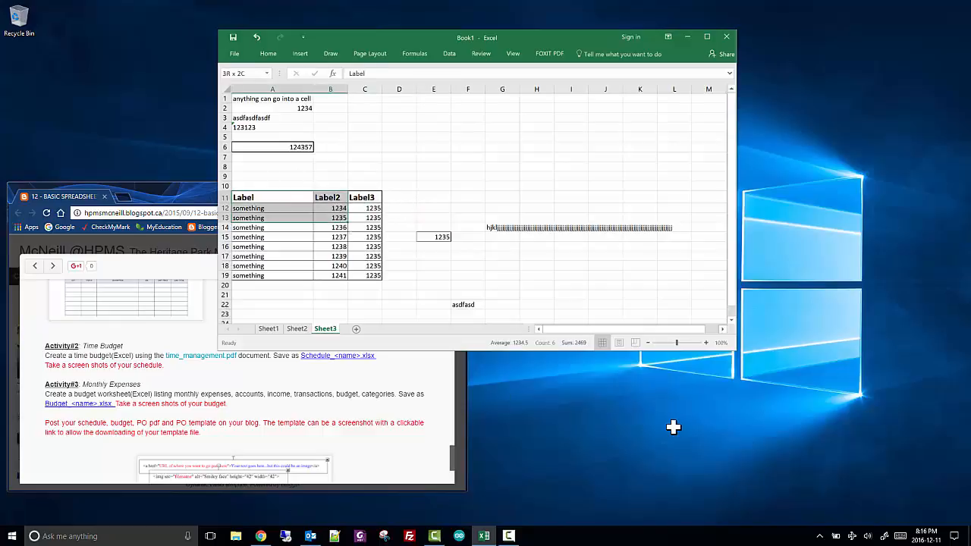
left_click(370, 188)
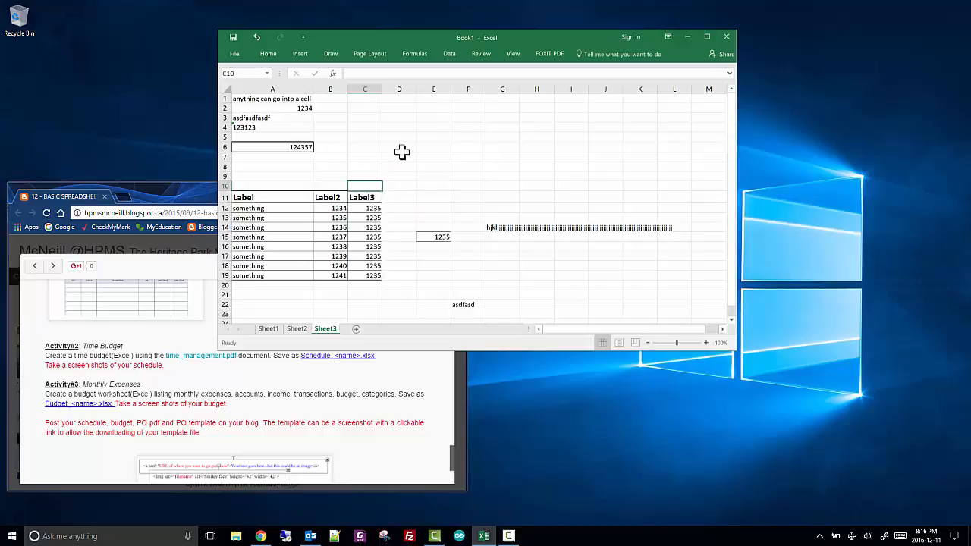